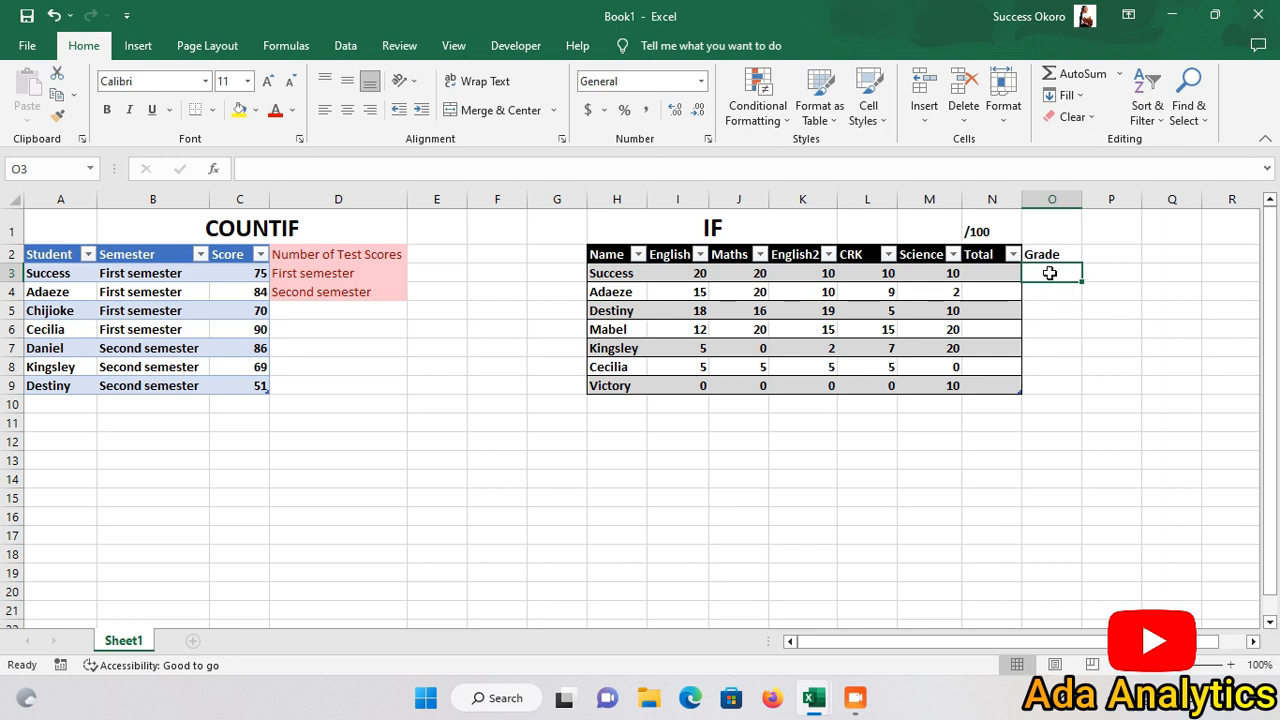
Enter a SUM formula in the Total column at N3 adding the row's English through Science scores
{"action": "left_click", "coordinate": [1005, 271]}
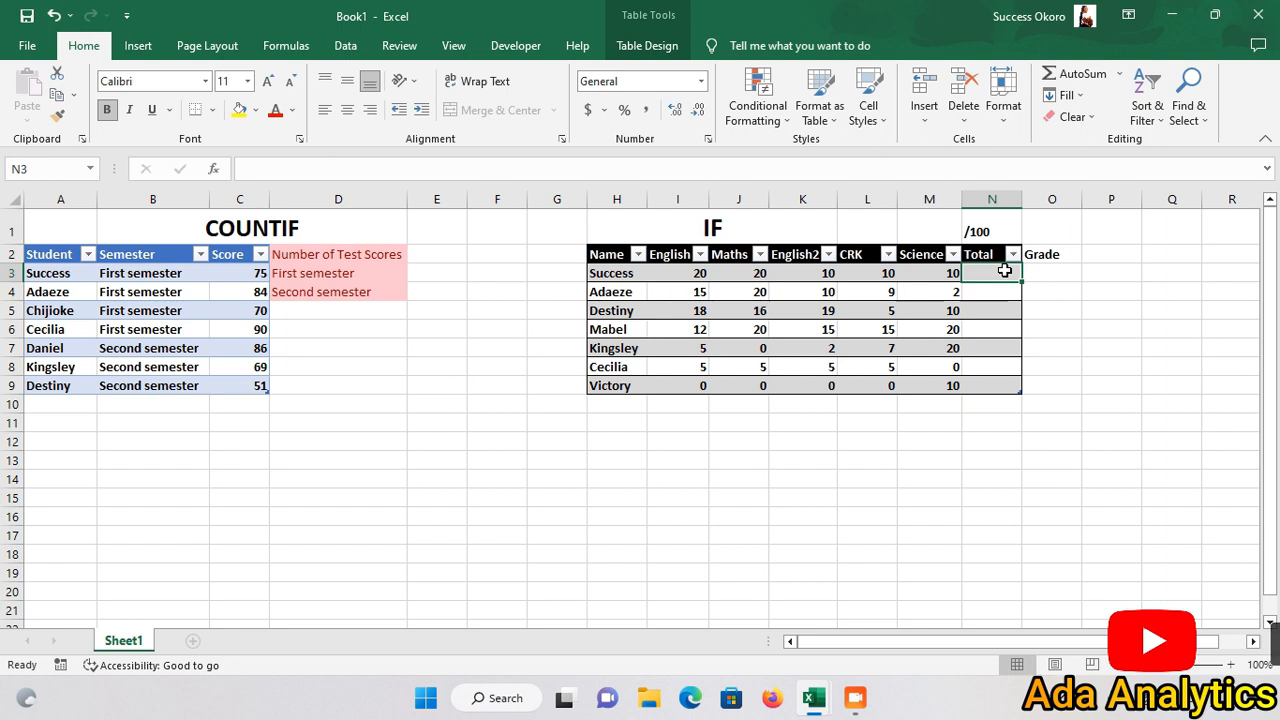
{"action": "type", "text": "="}
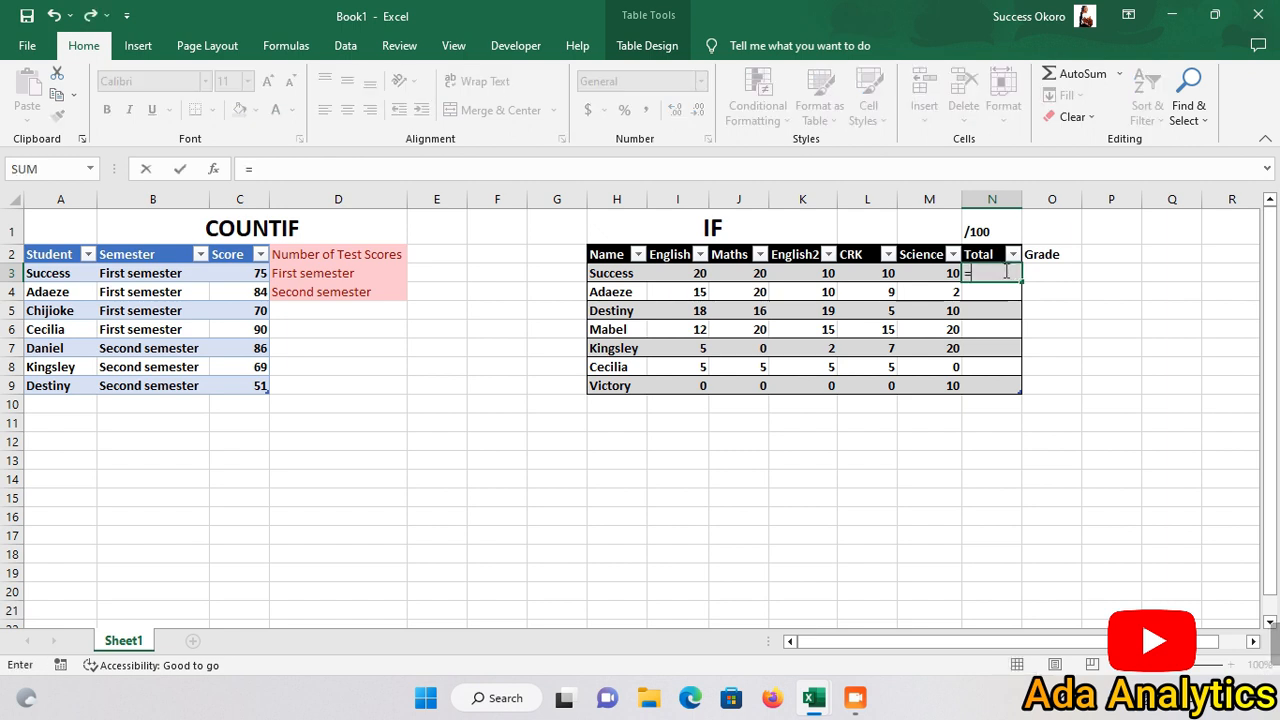
{"action": "type", "text": "su"}
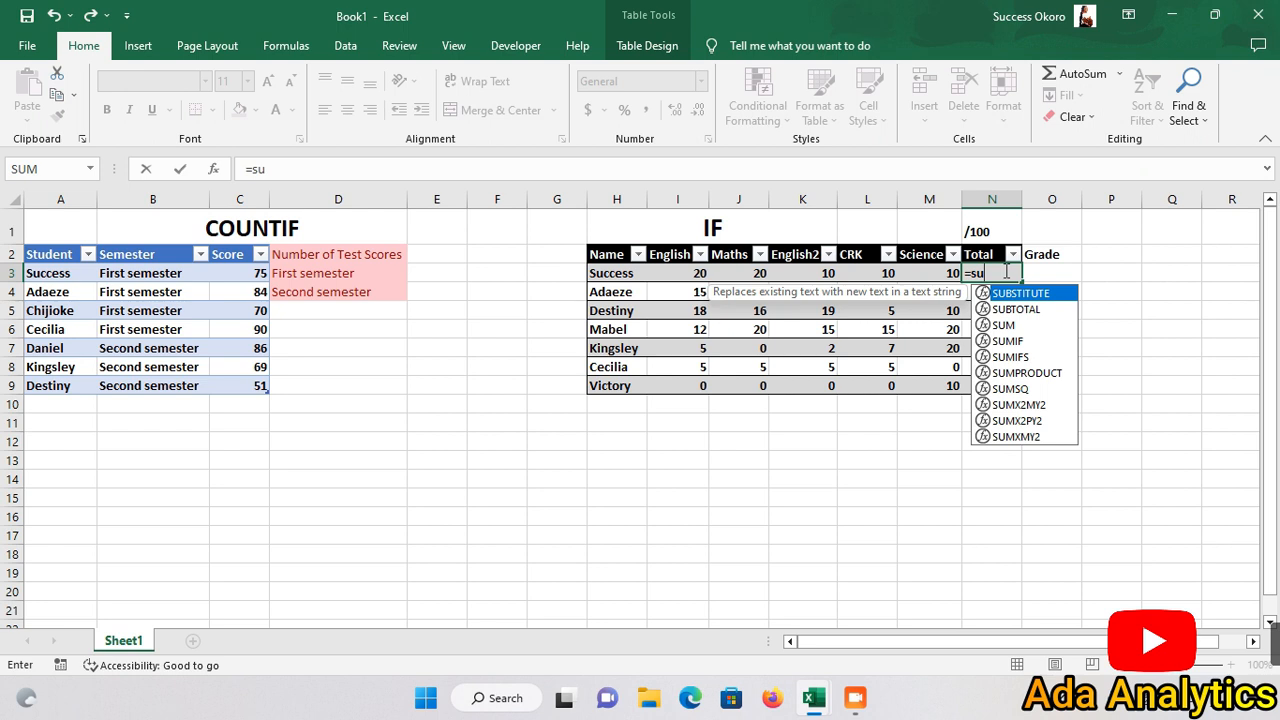
{"action": "type", "text": "m("}
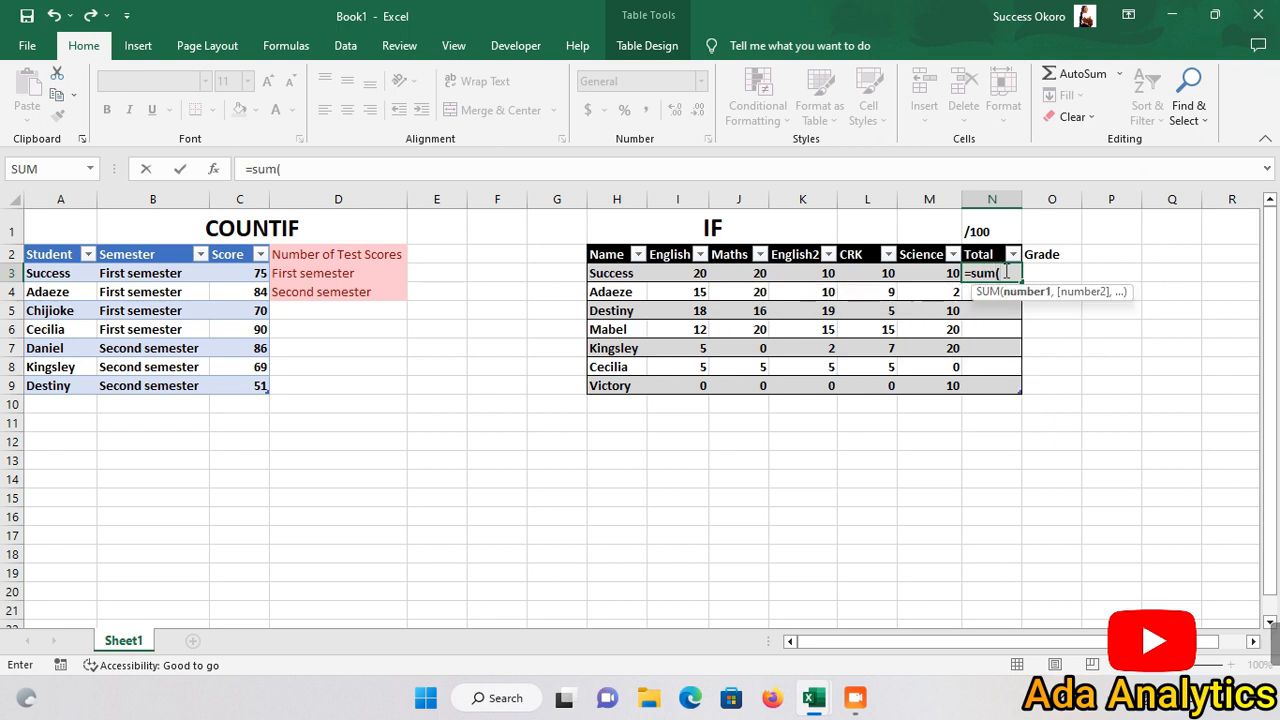
{"action": "left_click_drag", "start_coordinate": [690, 273], "coordinate": [943, 274]}
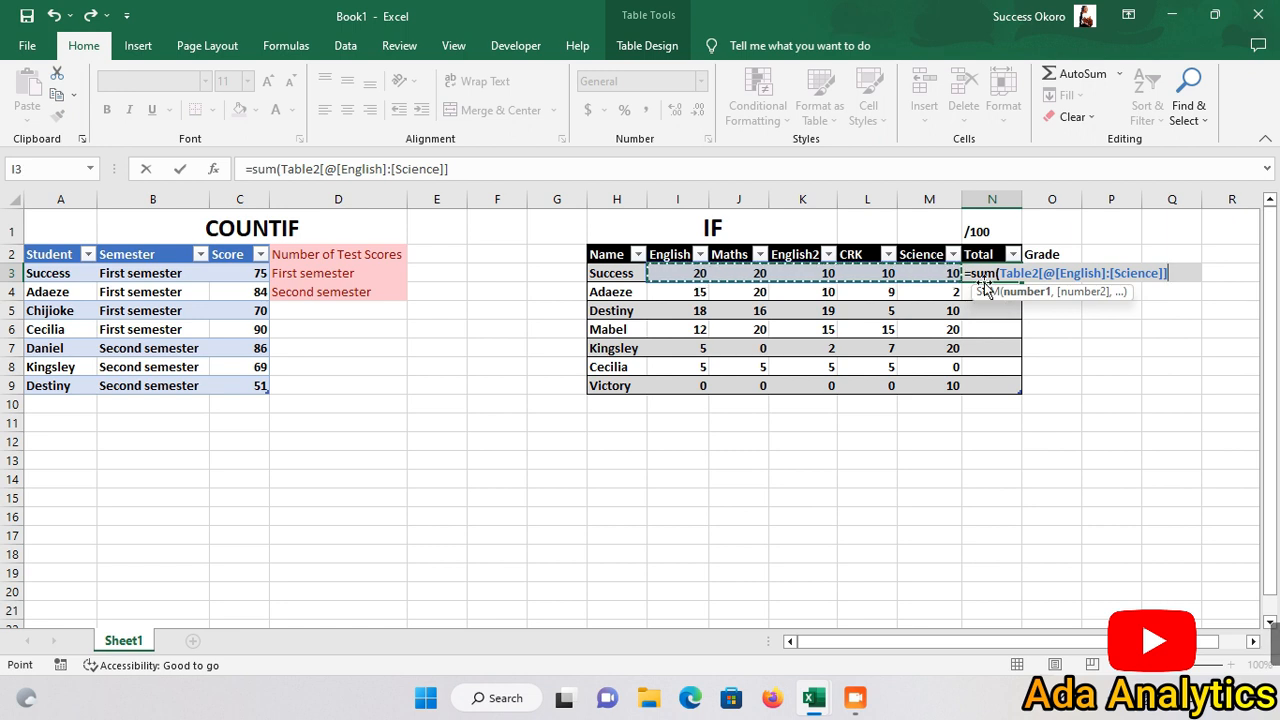
{"action": "type", "text": ")"}
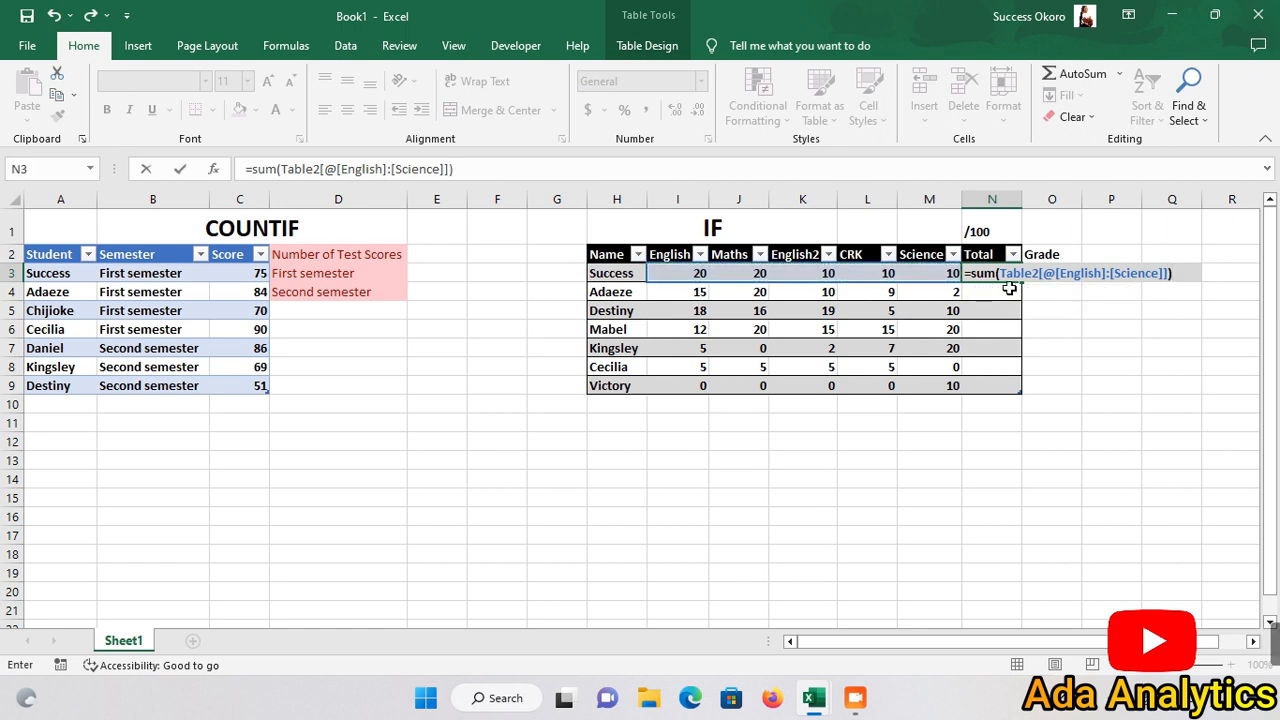
{"action": "key", "text": "Return"}
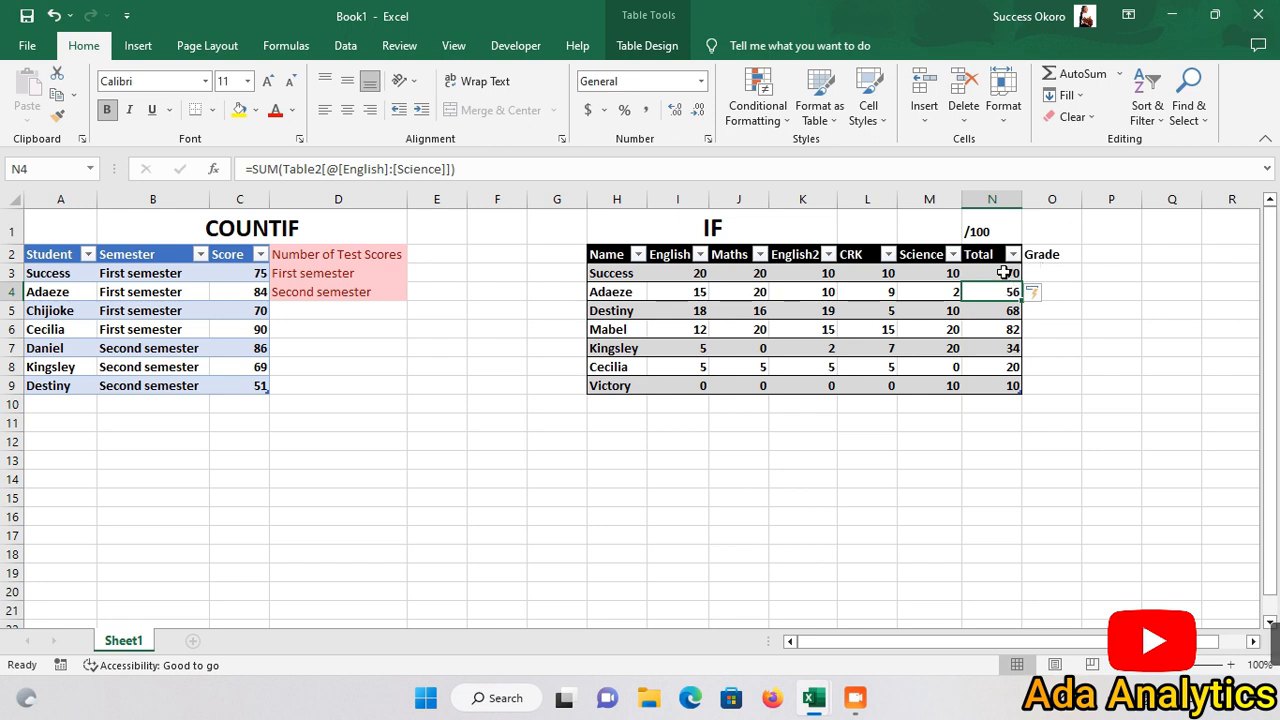
Start an IF formula in Grade cell O3 that returns "A" when the row's Total is at least 70
{"action": "left_click", "coordinate": [1048, 275]}
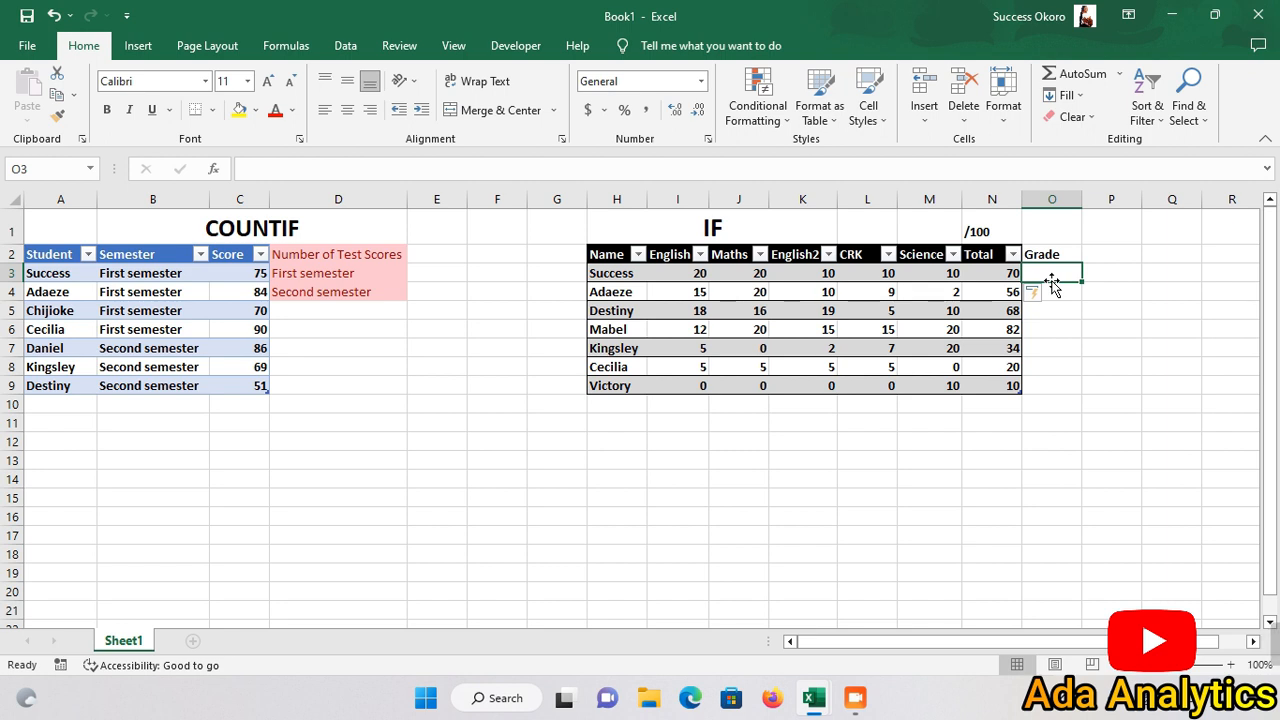
{"action": "type", "text": "="}
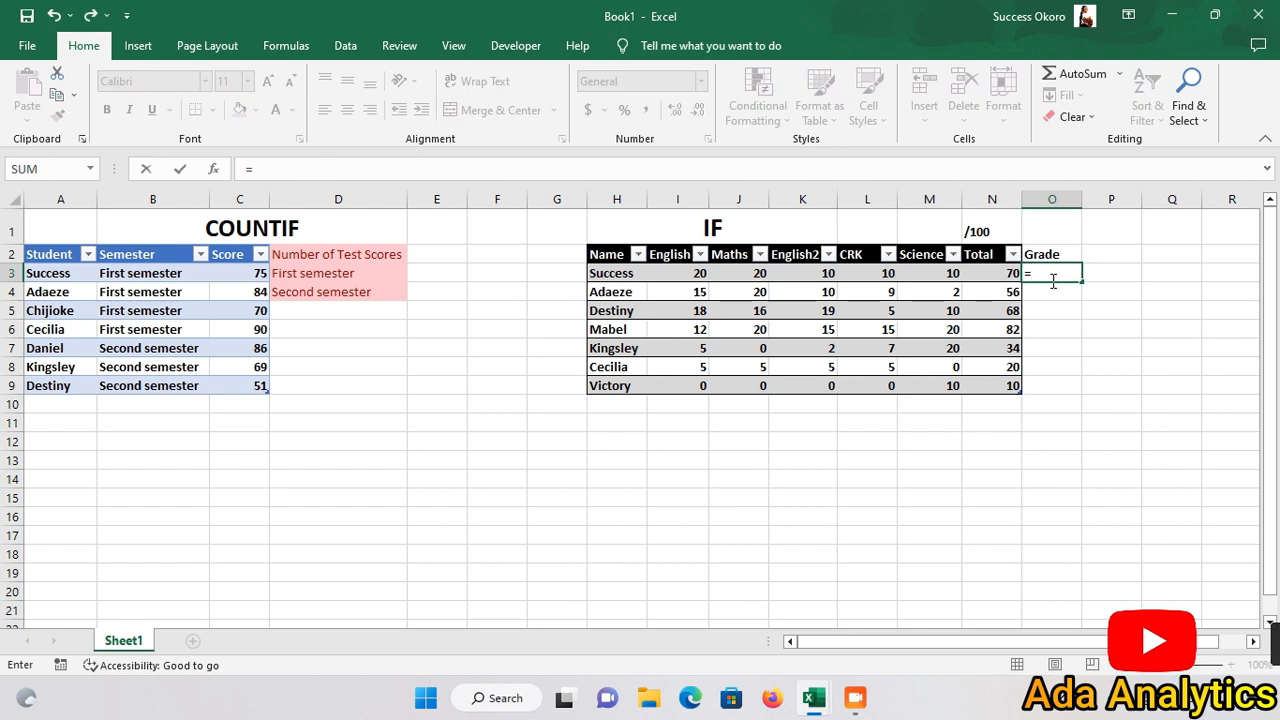
{"action": "type", "text": "if("}
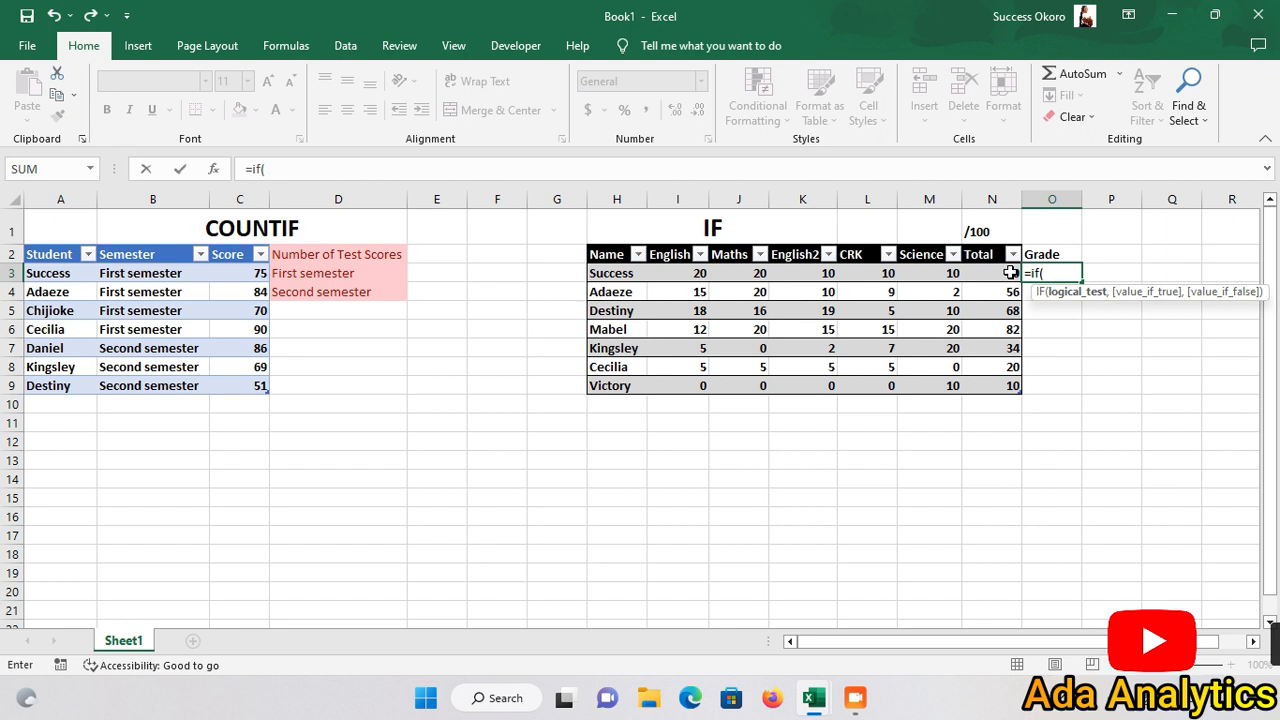
{"action": "left_click", "coordinate": [1011, 272]}
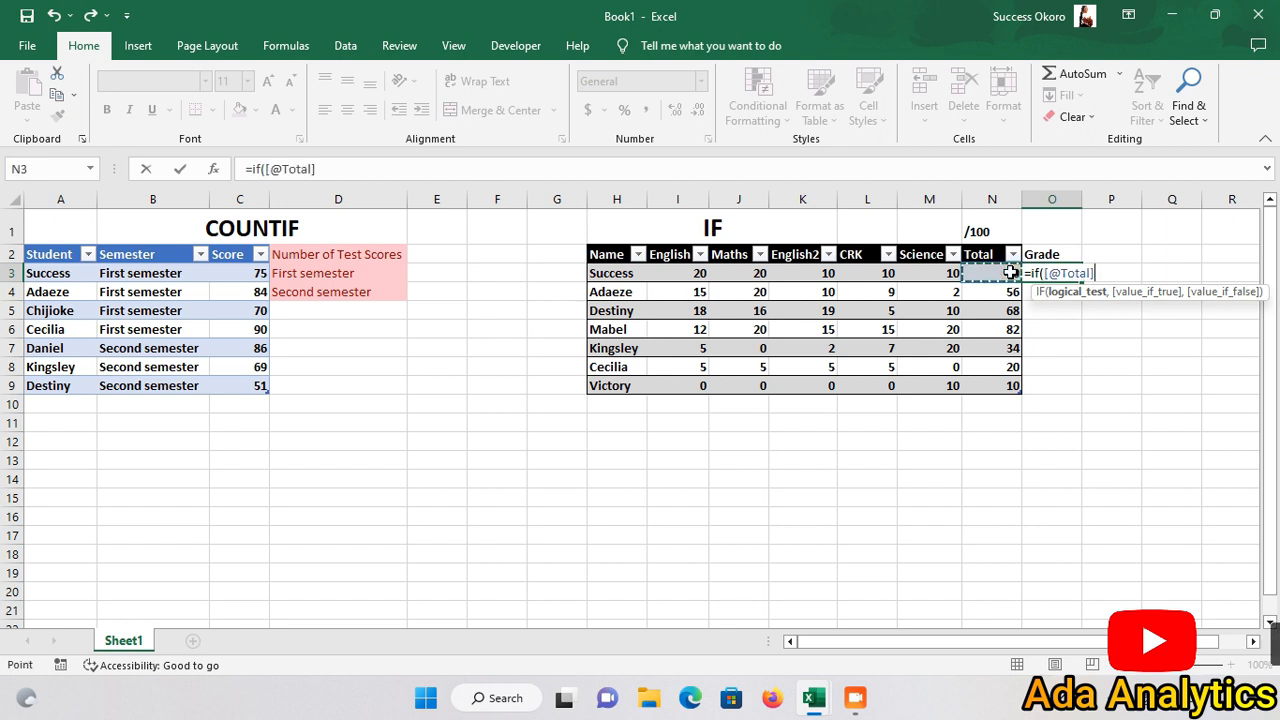
{"action": "type", "text": ">=70,"}
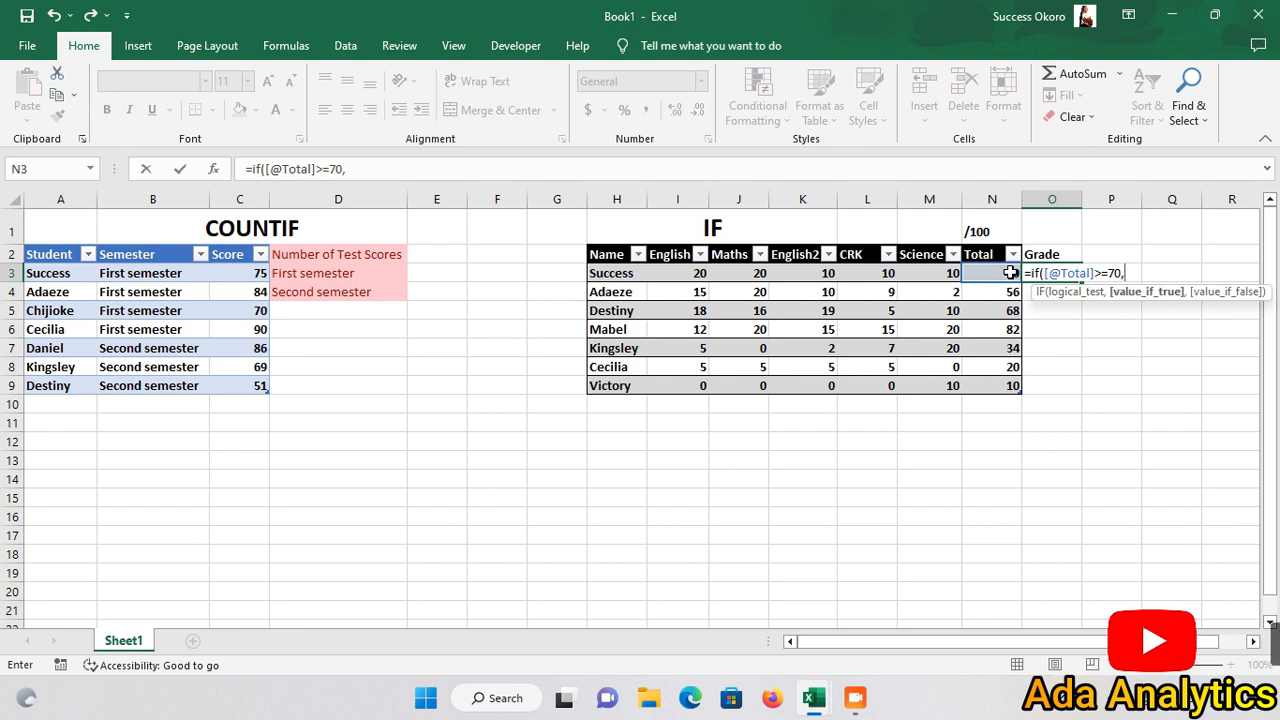
{"action": "type", "text": "\""}
{"action": "type", "text": "A"}
{"action": "type", "text": "\""}
{"action": "type", "text": "\""}
Nest a second IF as the false value, returning "B" when Total is at least 60
{"action": "type", "text": ",I"}
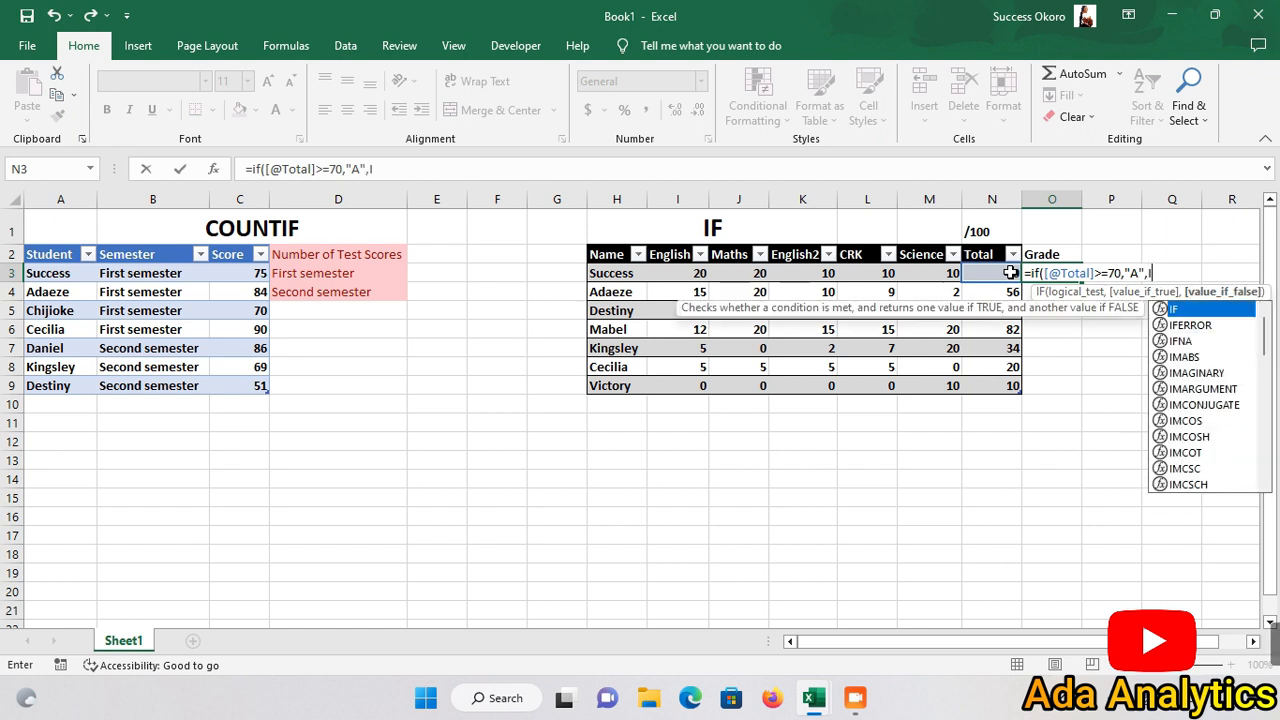
{"action": "type", "text": "F("}
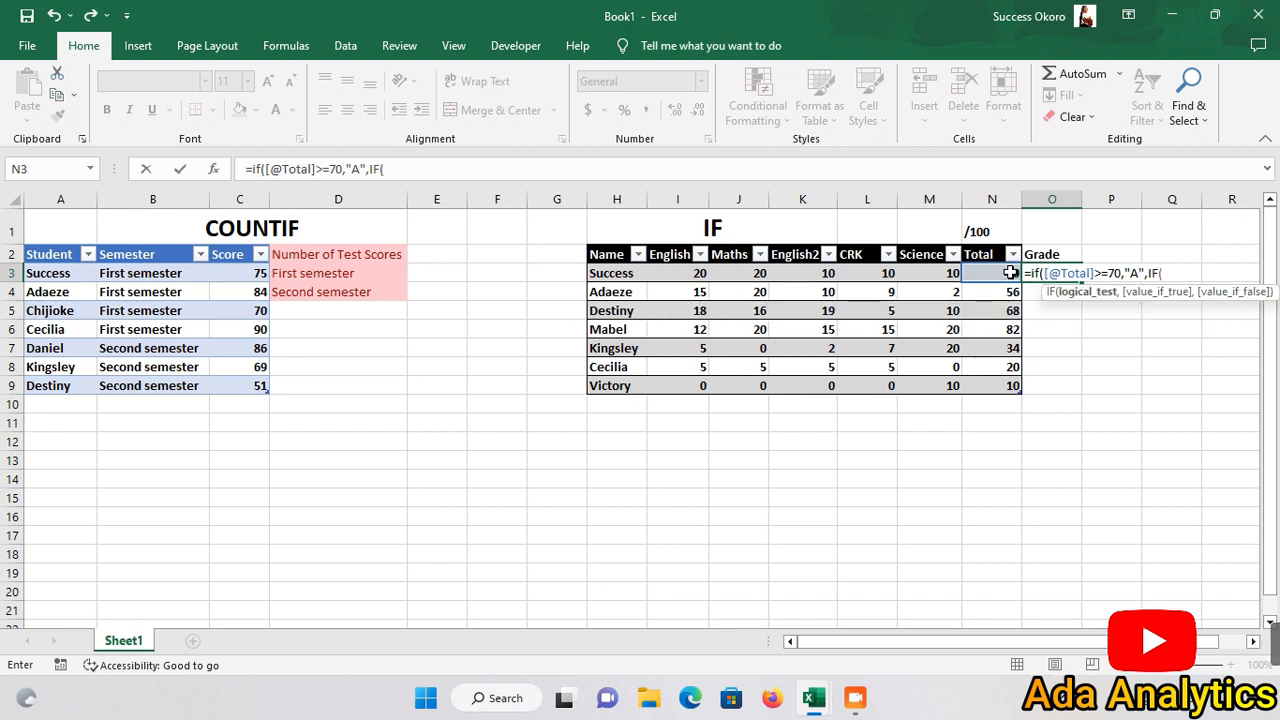
{"action": "left_click", "coordinate": [1003, 273]}
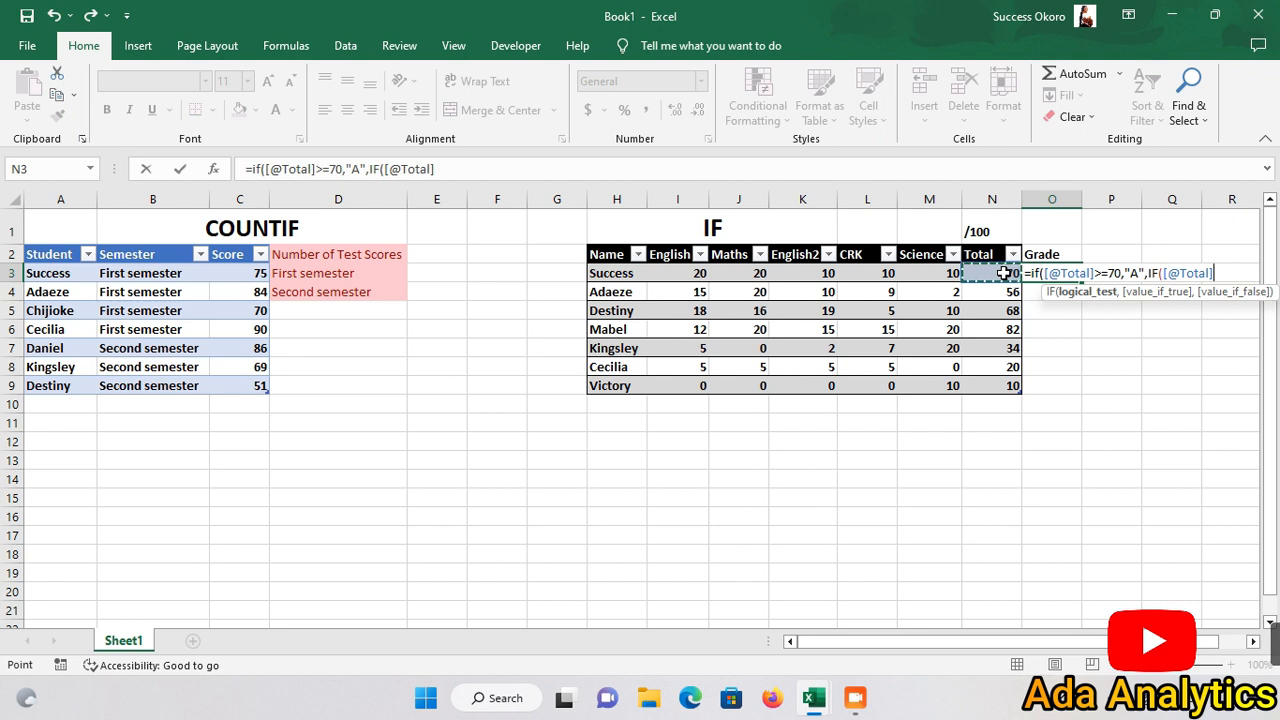
{"action": "type", "text": ">"}
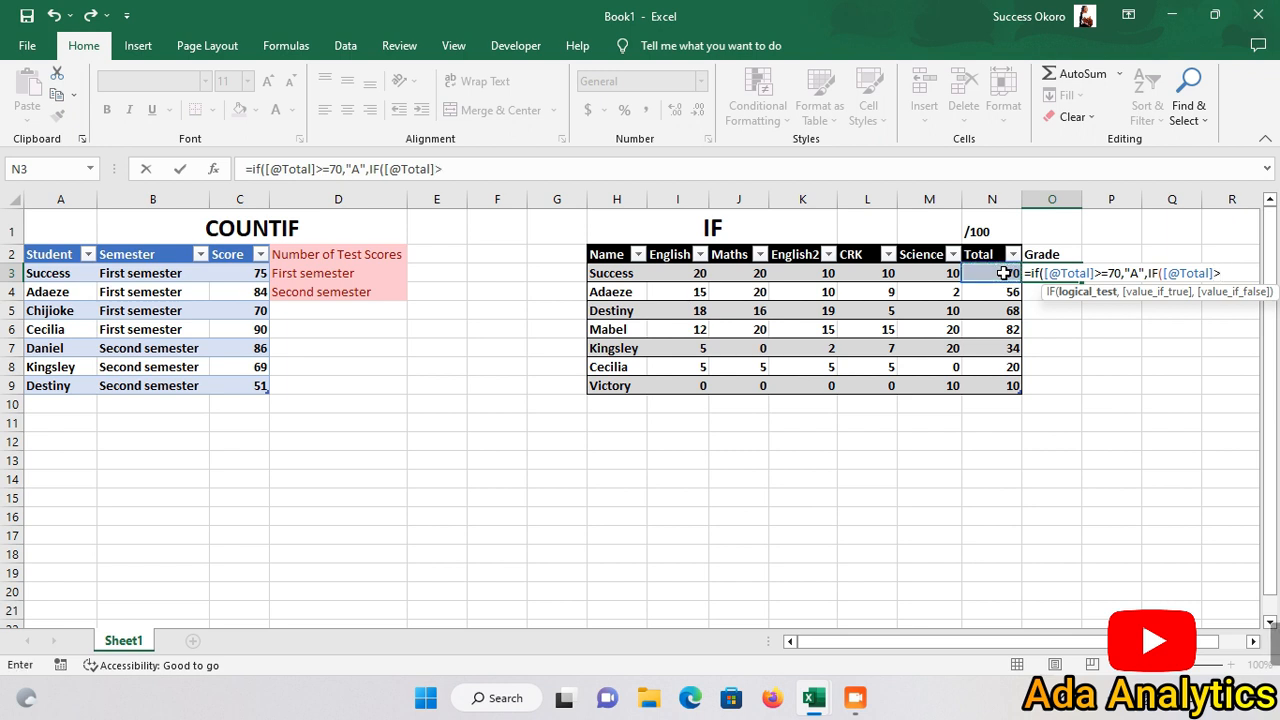
{"action": "type", "text": "=60,\""}
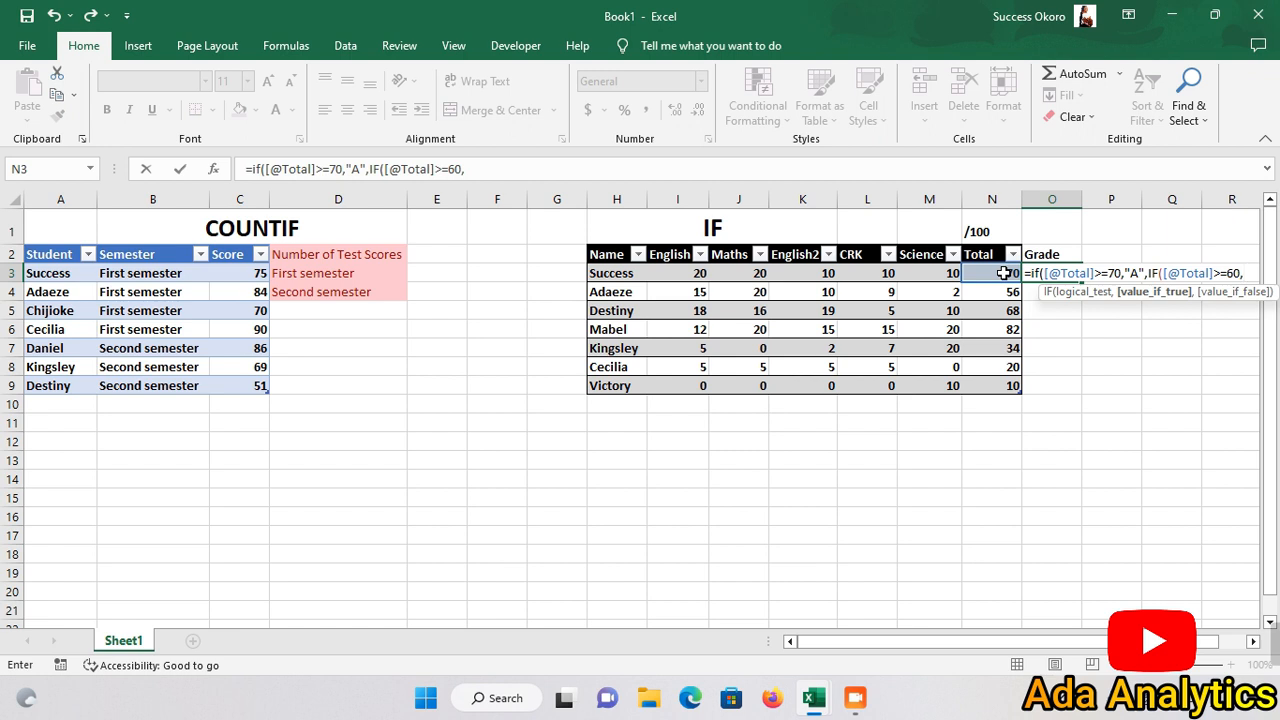
{"action": "type", "text": "B\","}
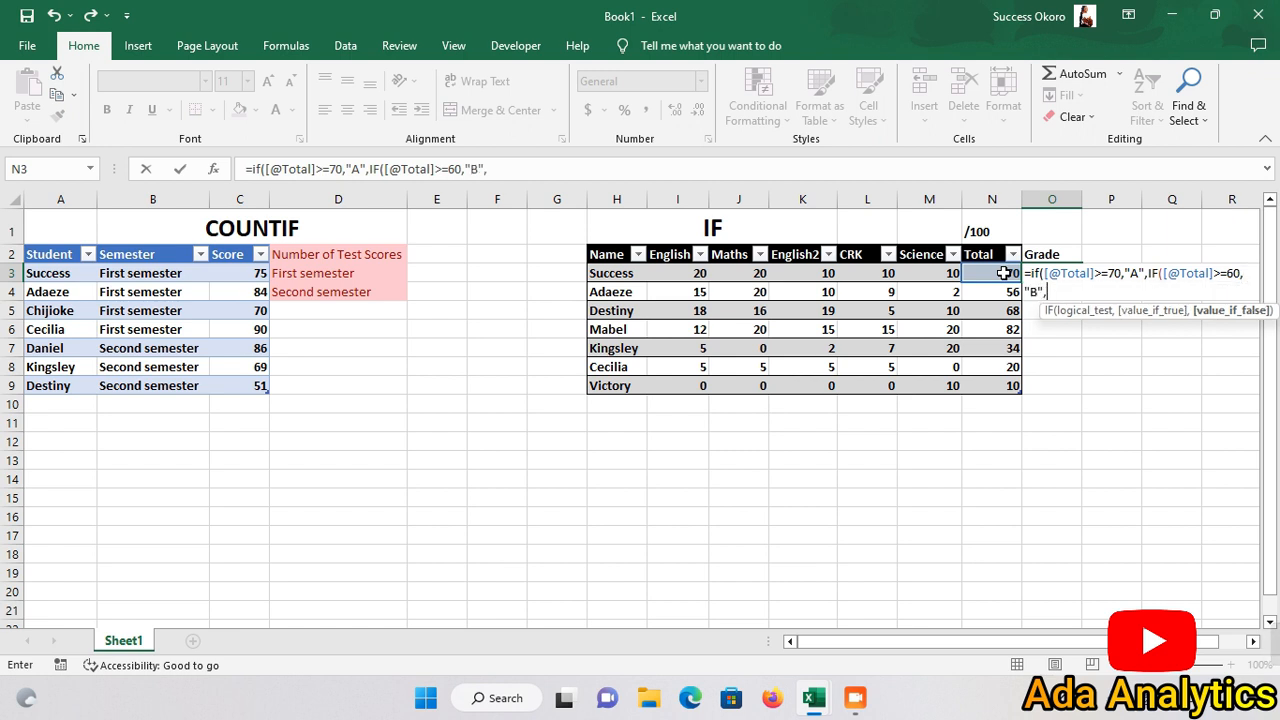
Nest a third IF returning "C" when Total is at least 50, with another IF begun as its false value
{"action": "type", "text": "IF"}
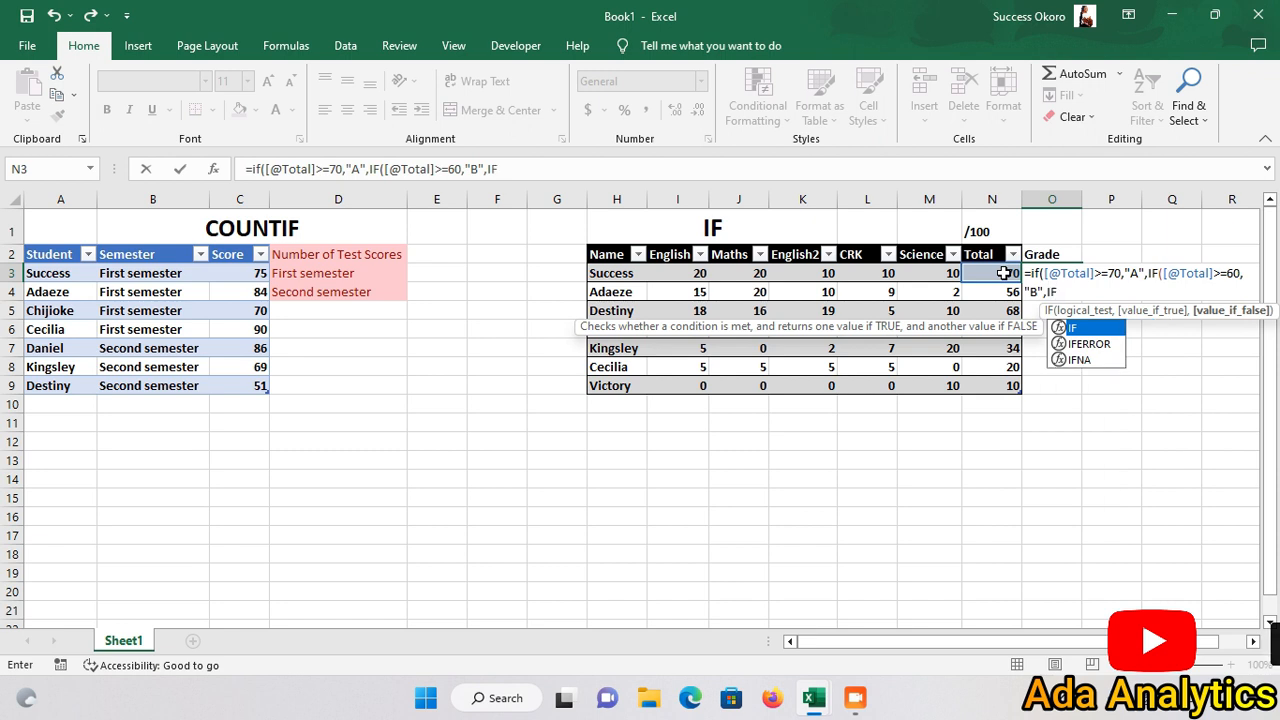
{"action": "type", "text": "("}
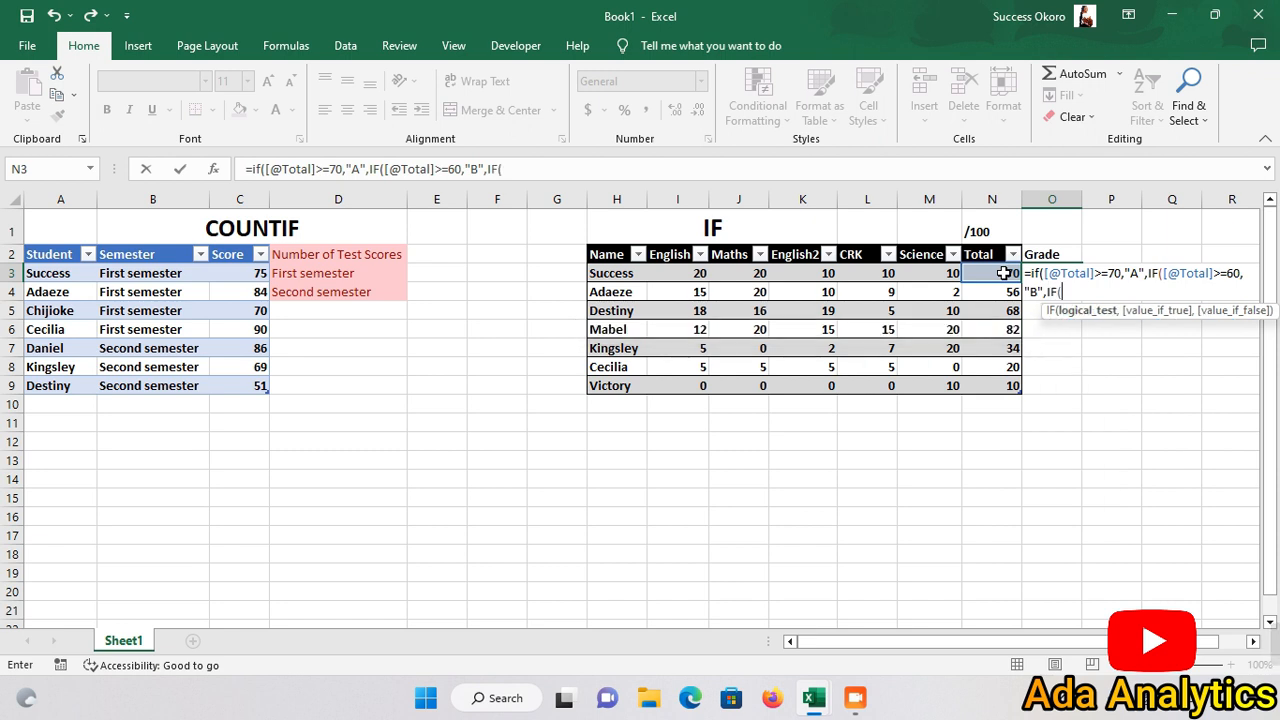
{"action": "left_click", "coordinate": [1003, 273]}
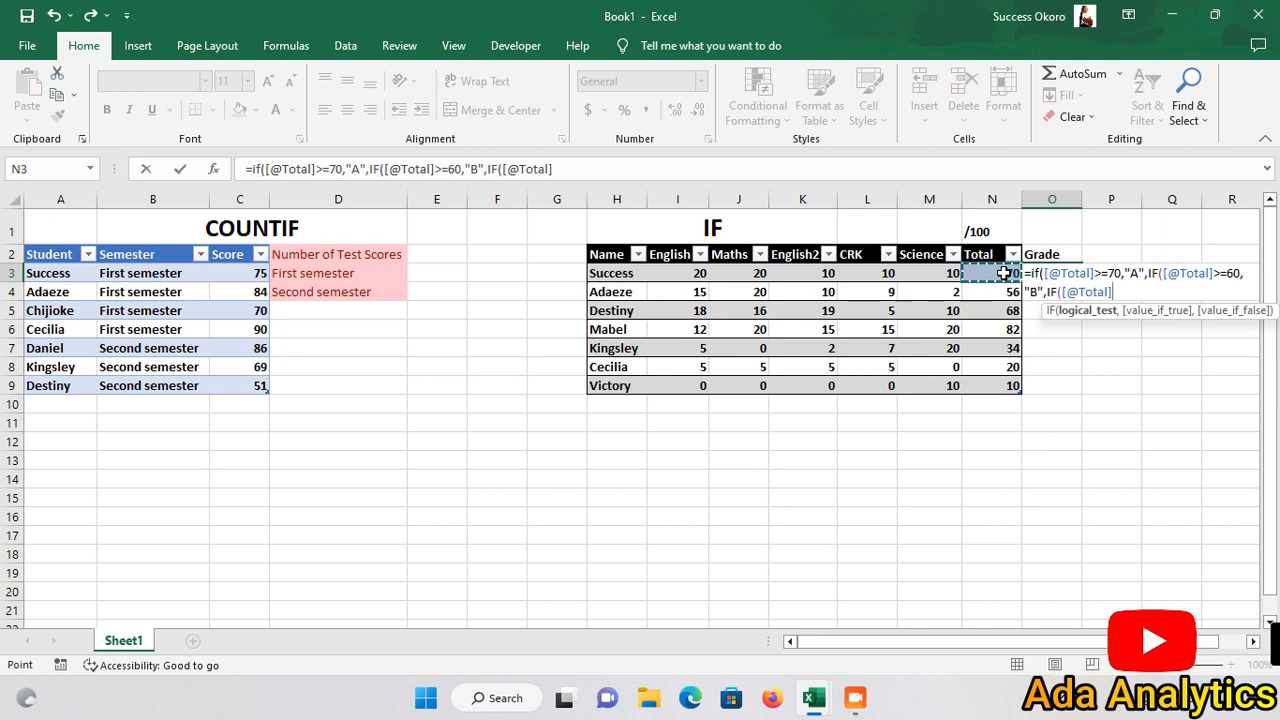
{"action": "type", "text": ">"}
{"action": "type", "text": "="}
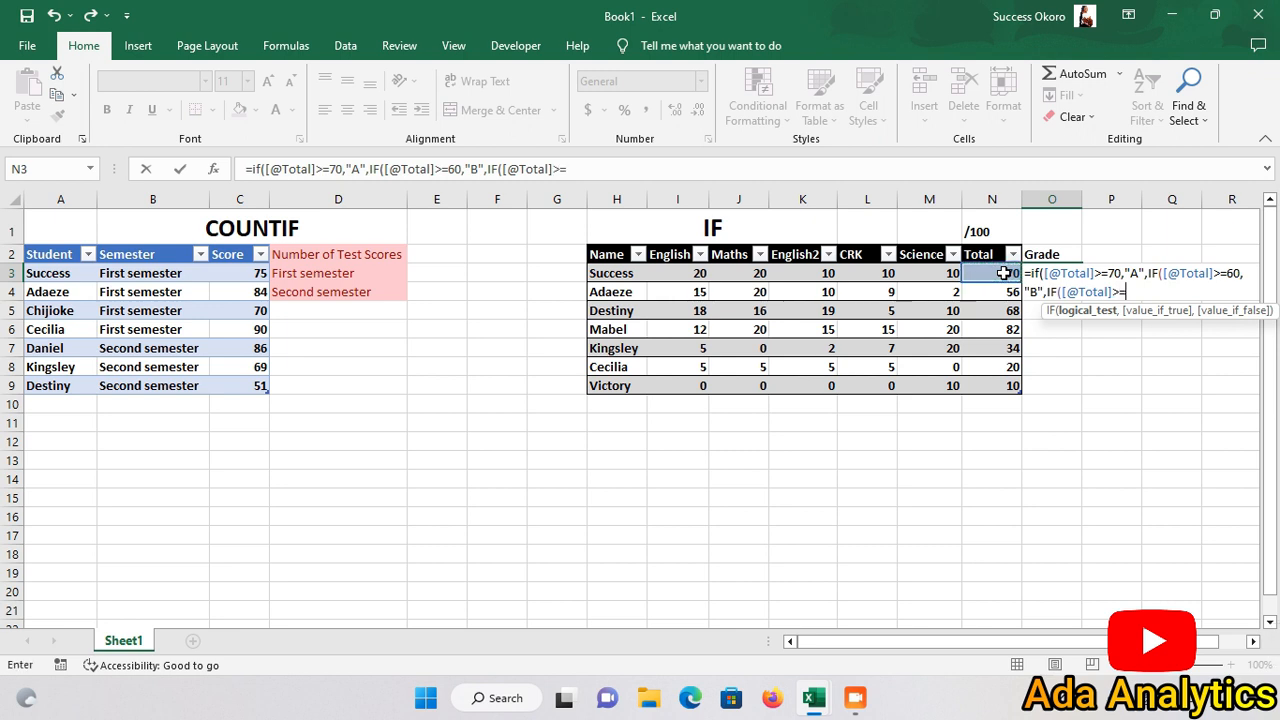
{"action": "type", "text": "50,\"C\""}
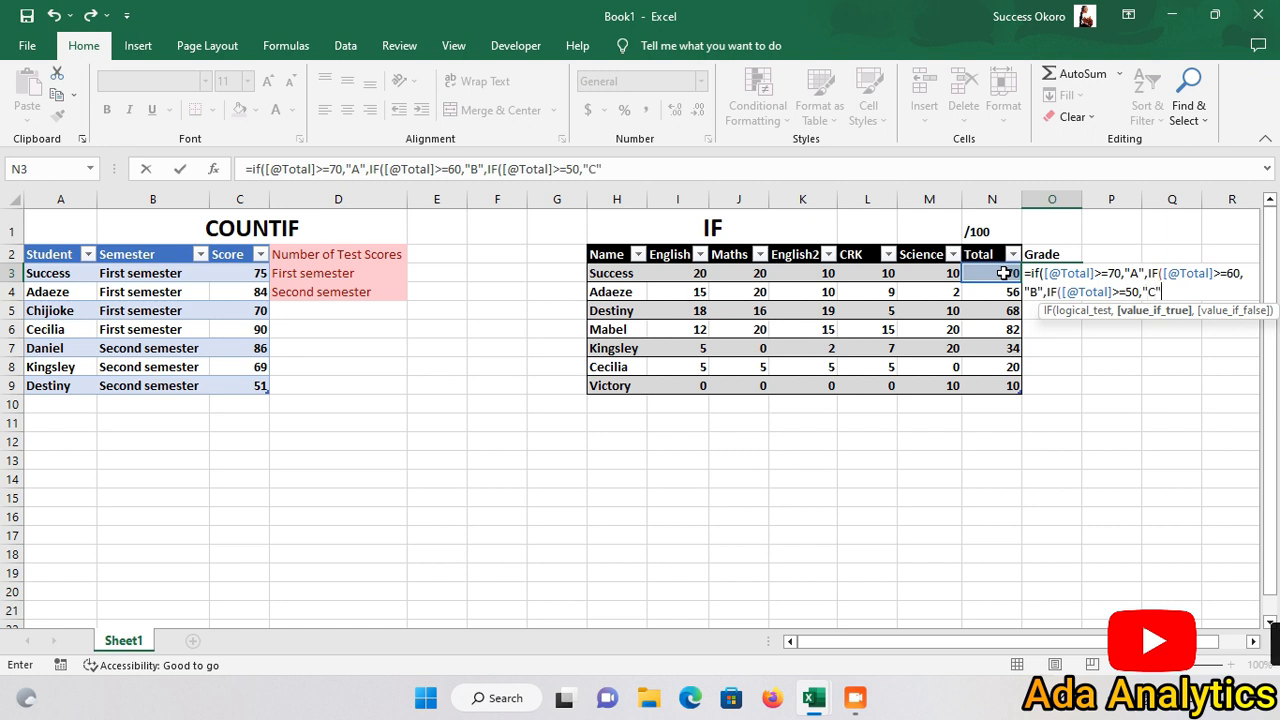
{"action": "type", "text": ","}
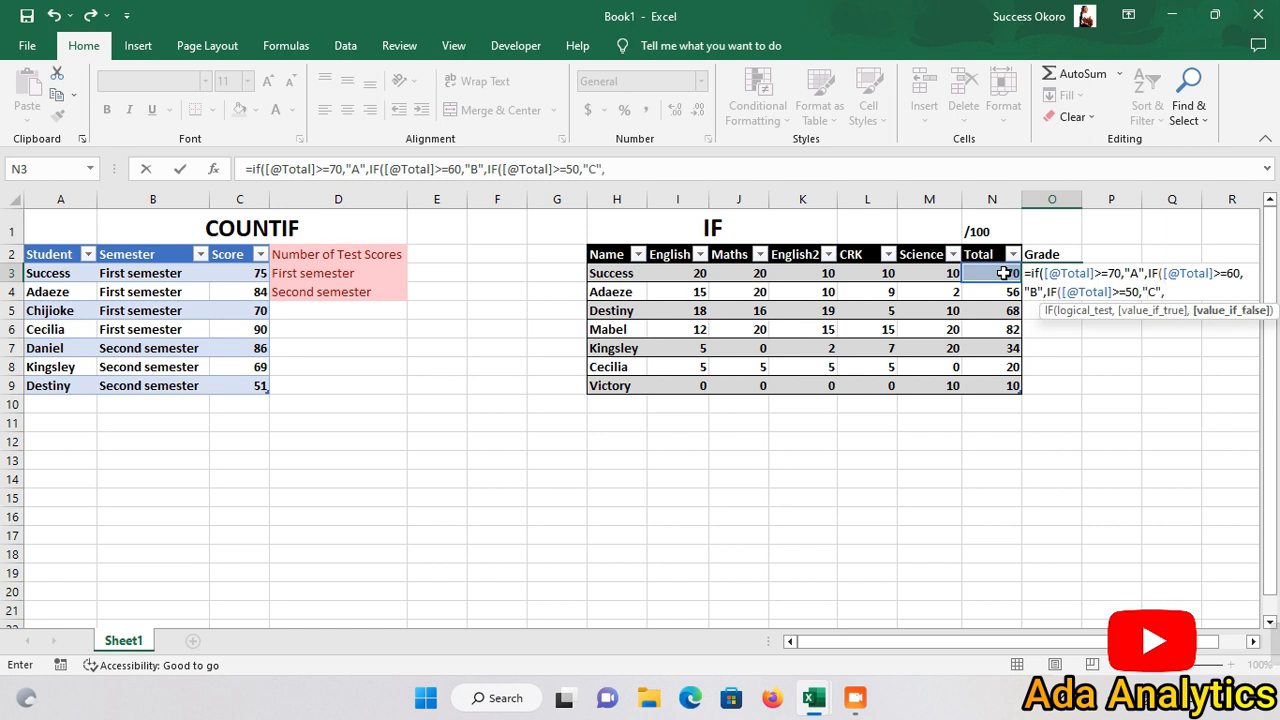
{"action": "type", "text": "IF"}
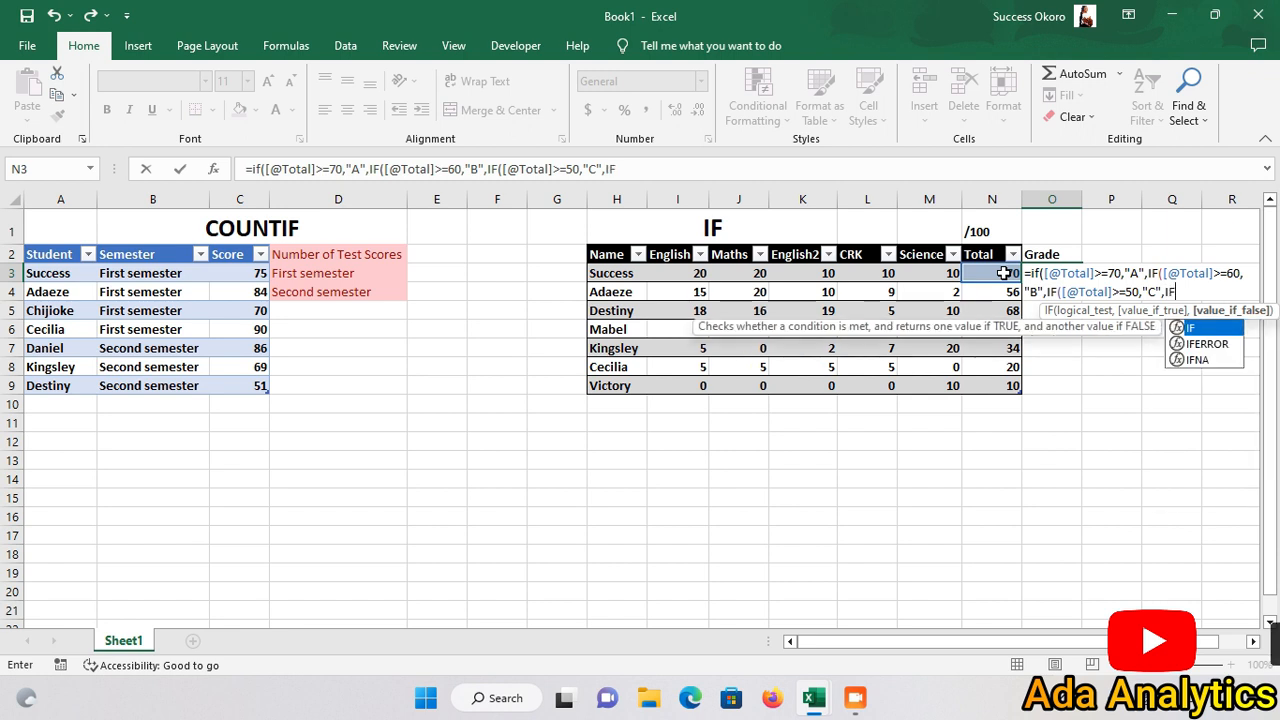
{"action": "type", "text": "(>="}
{"action": "key", "text": "BackSpace"}
{"action": "key", "text": "BackSpace"}
{"action": "key", "text": "BackSpace"}
{"action": "left_click", "coordinate": [990, 268]}
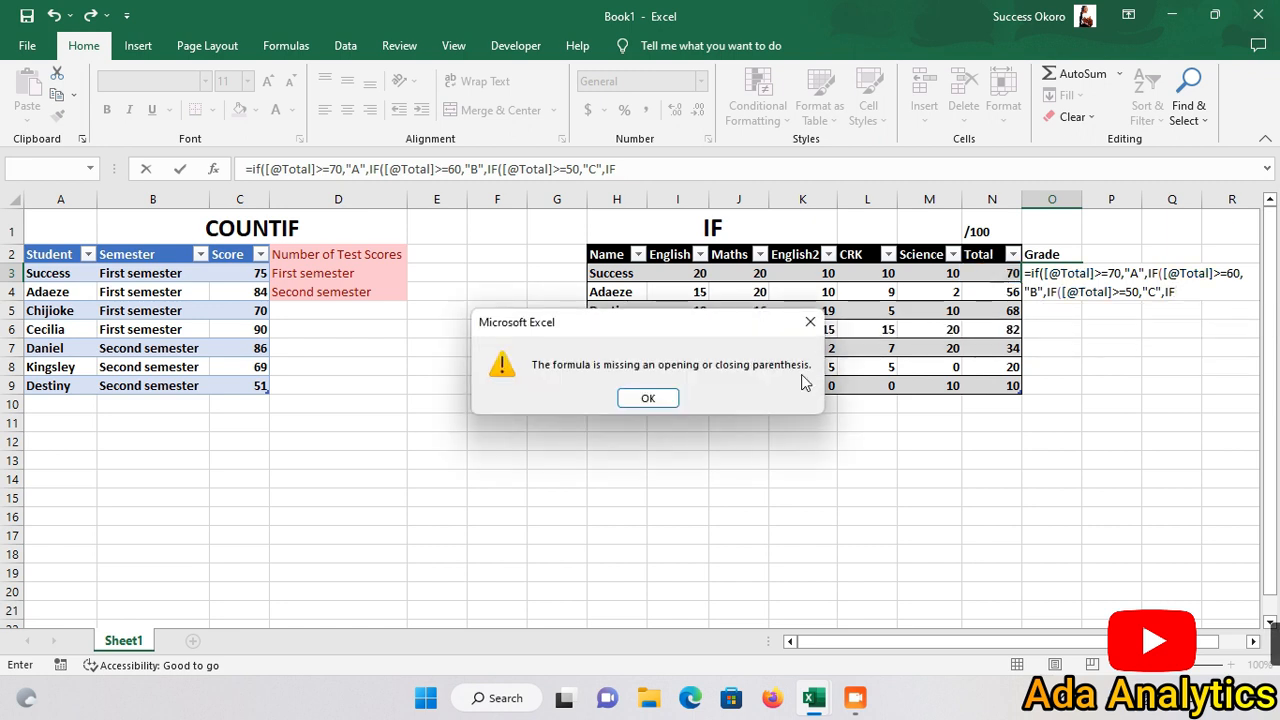
{"action": "left_click", "coordinate": [648, 398]}
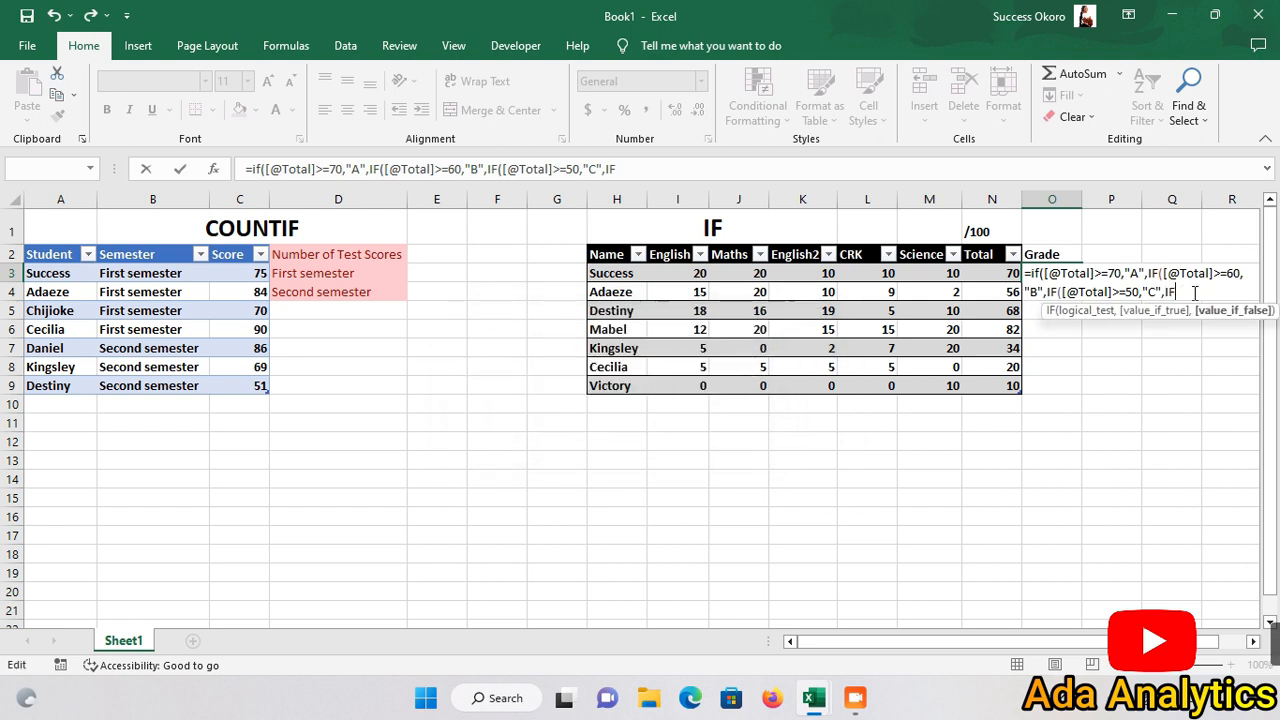
Complete the fourth IF's condition so it returns "D" when Total is at least 40
{"action": "type", "text": "("}
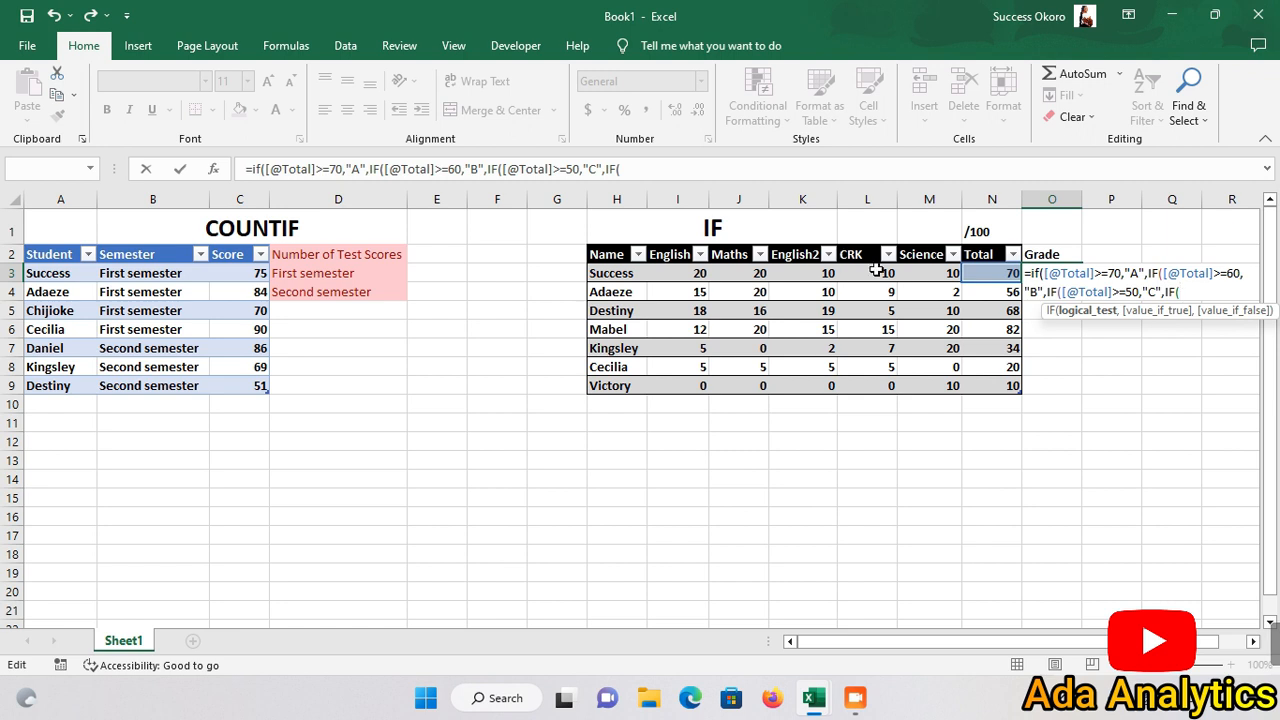
{"action": "left_click", "coordinate": [990, 272]}
{"action": "type", "text": ">"}
{"action": "type", "text": "="}
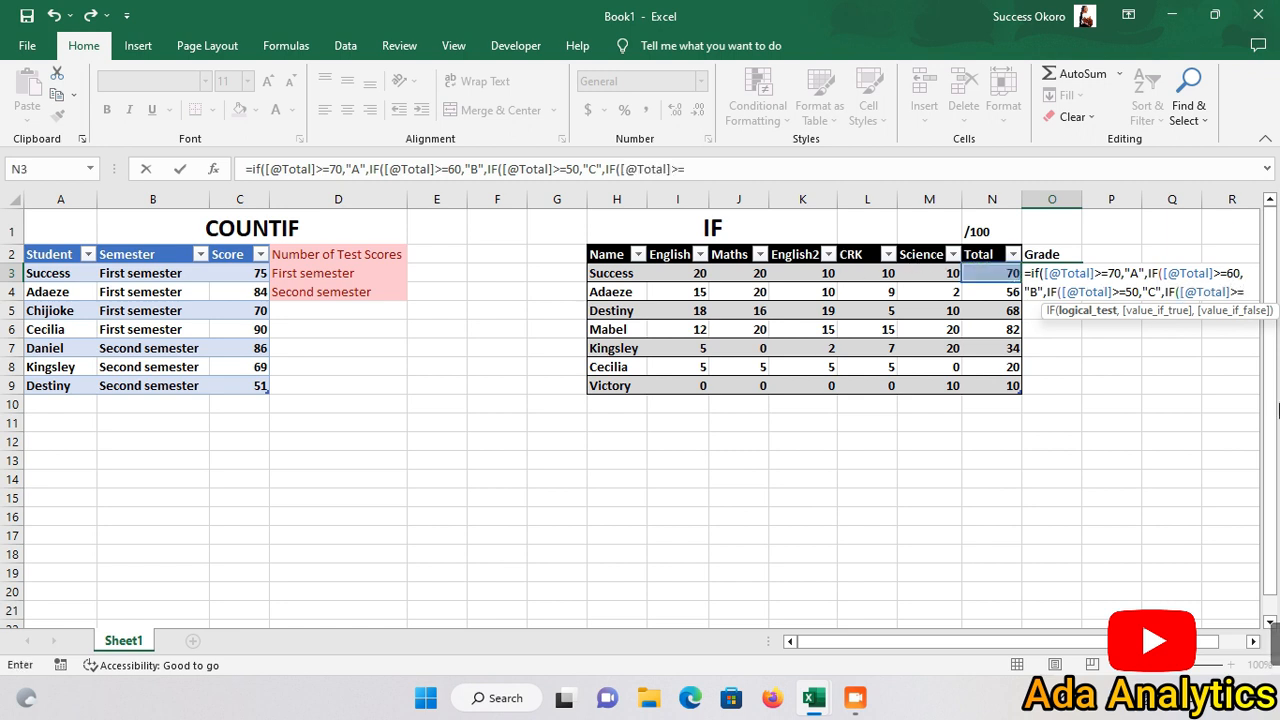
{"action": "type", "text": "40,"}
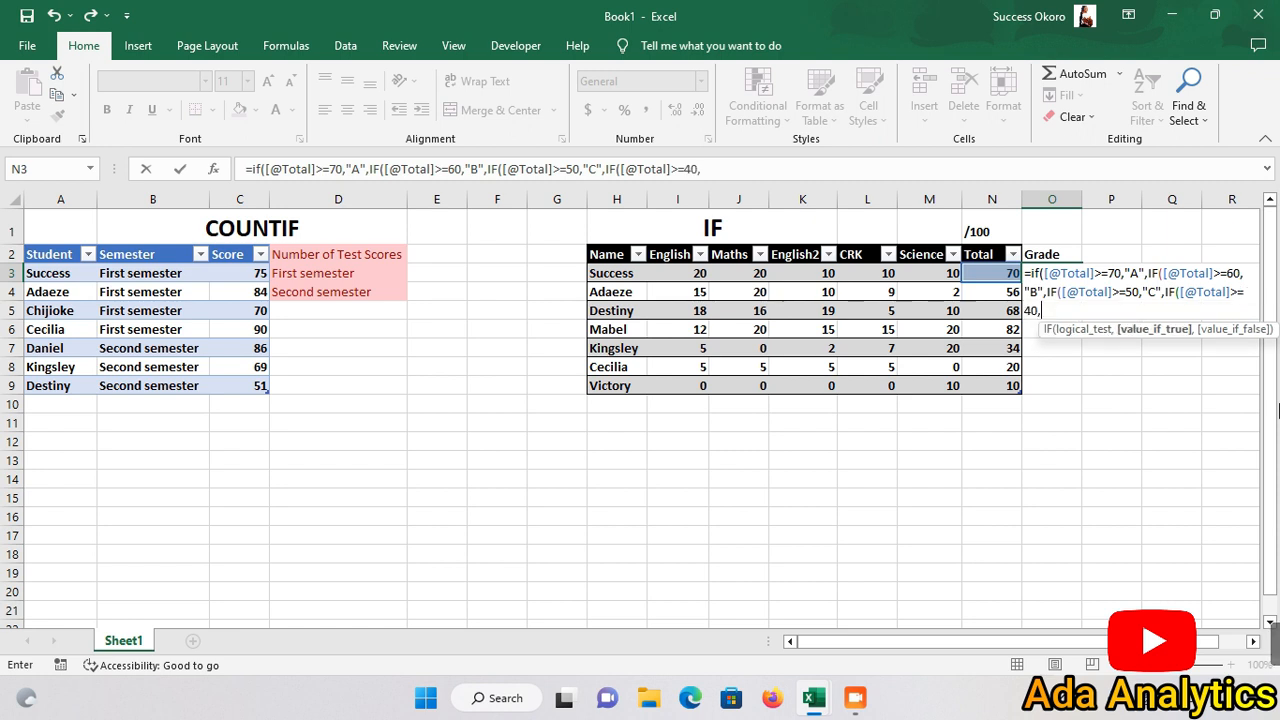
{"action": "type", "text": "\"D\","}
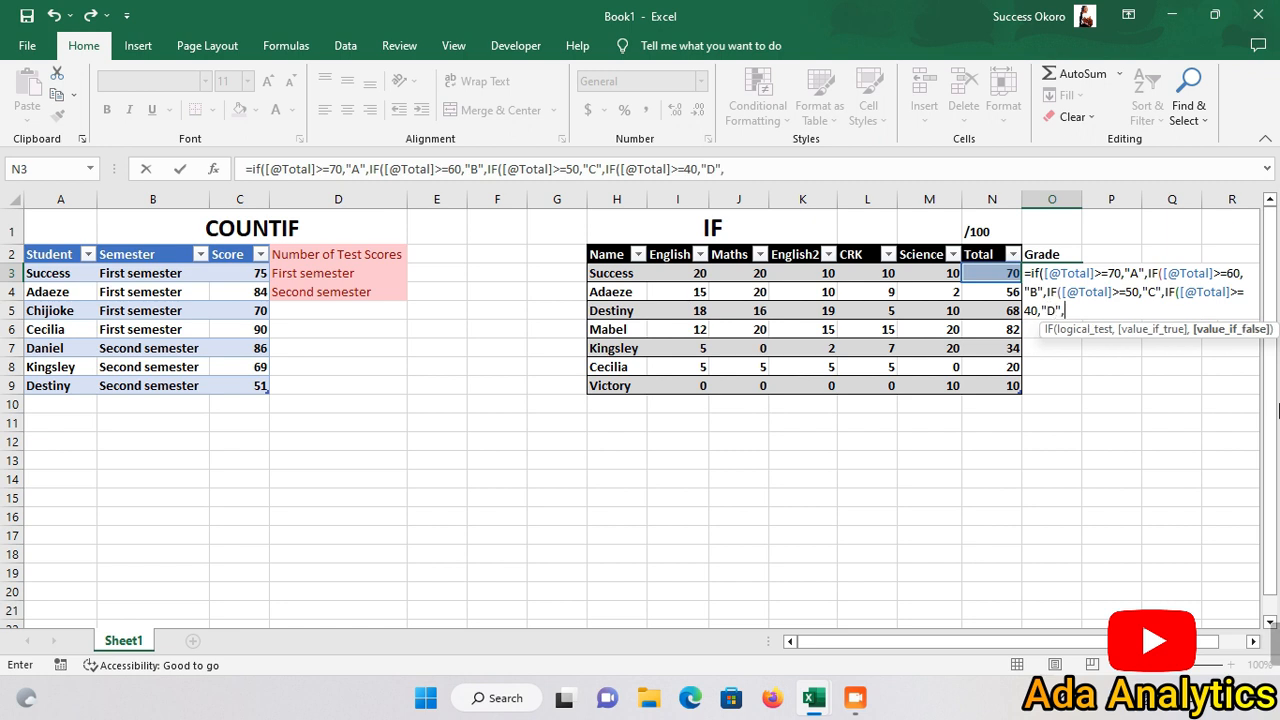
Set "F" as the final false value, close all four IF parentheses, and commit the grade formula in O3
{"action": "type", "text": ":"}
{"action": "key", "text": "BackSpace"}
{"action": "type", "text": "\"F\"))"}
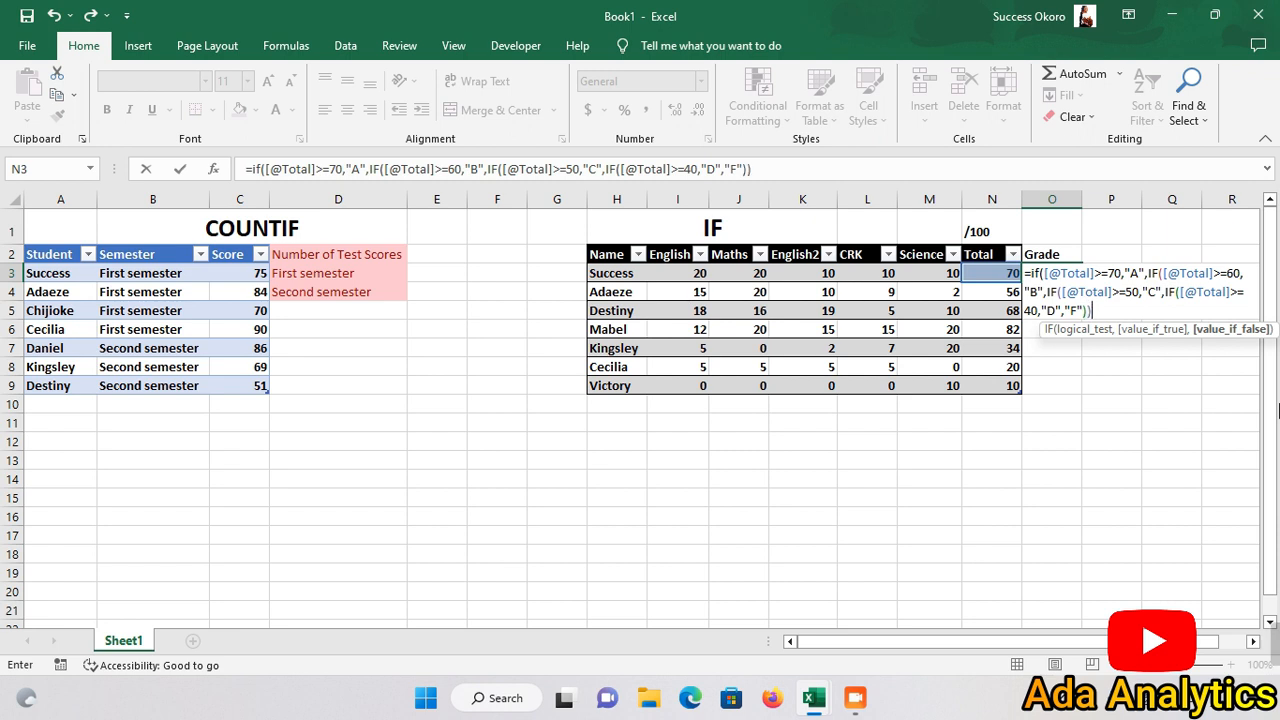
{"action": "type", "text": "))"}
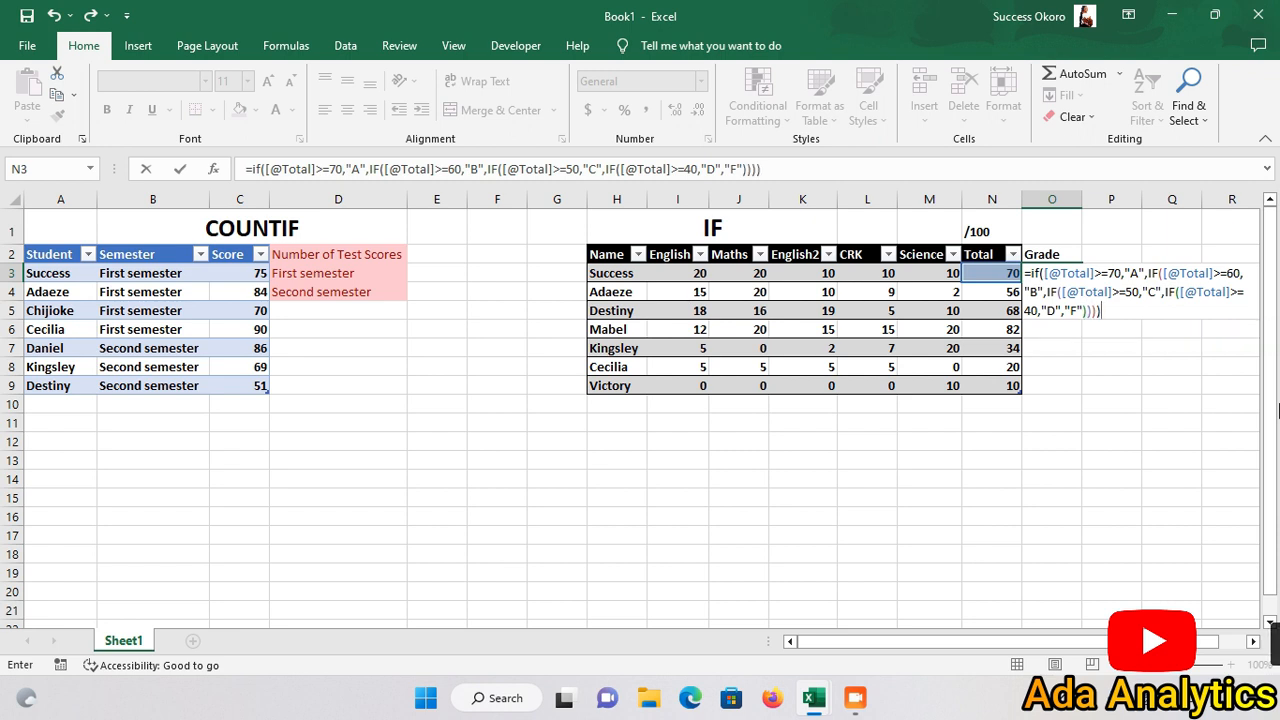
{"action": "key", "text": "ctrl+Return"}
{"action": "key", "text": "Return"}
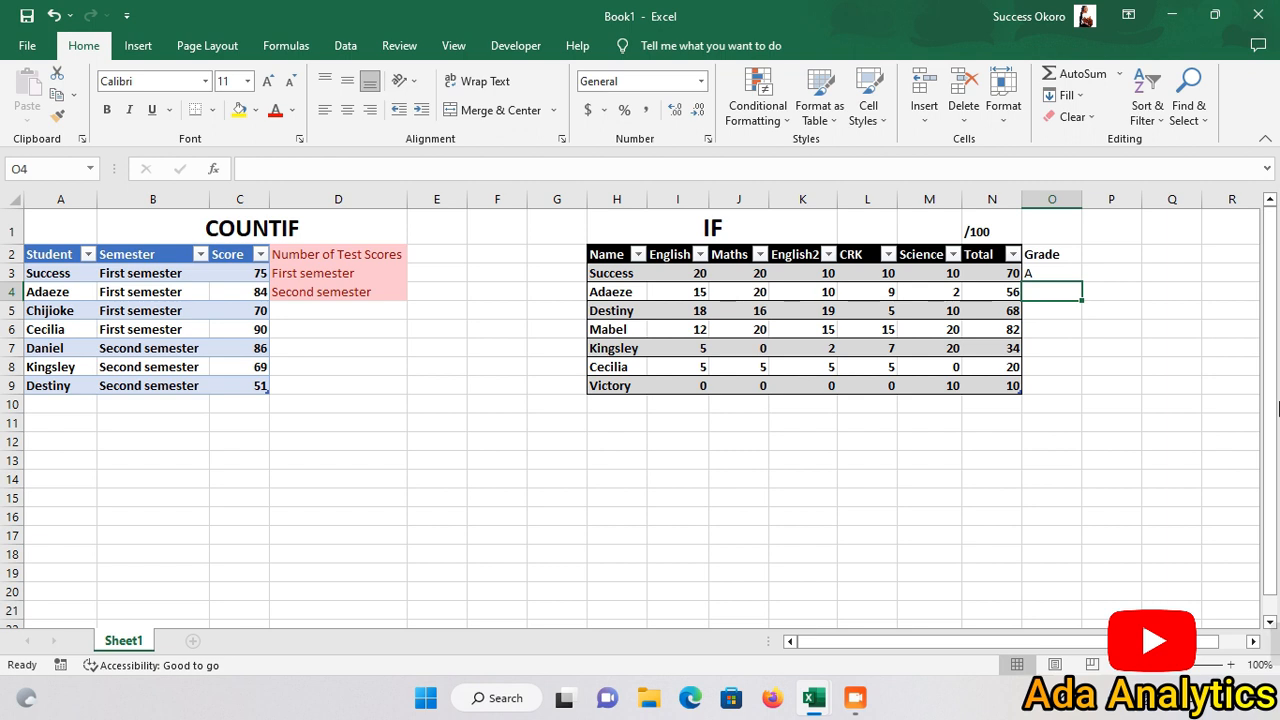
Fill the grade formula from O3 down through O9 and check the resulting grade cells
{"action": "left_click", "coordinate": [1060, 271]}
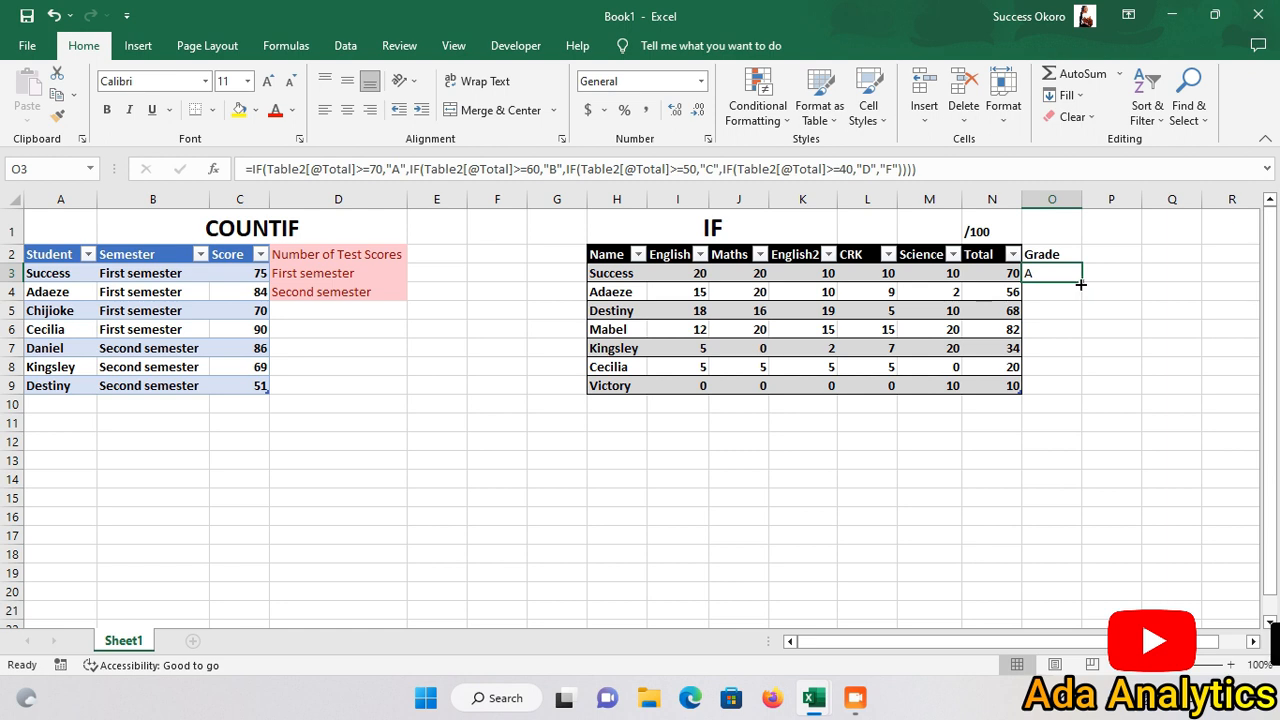
{"action": "left_click_drag", "start_coordinate": [1080, 284], "coordinate": [1066, 399]}
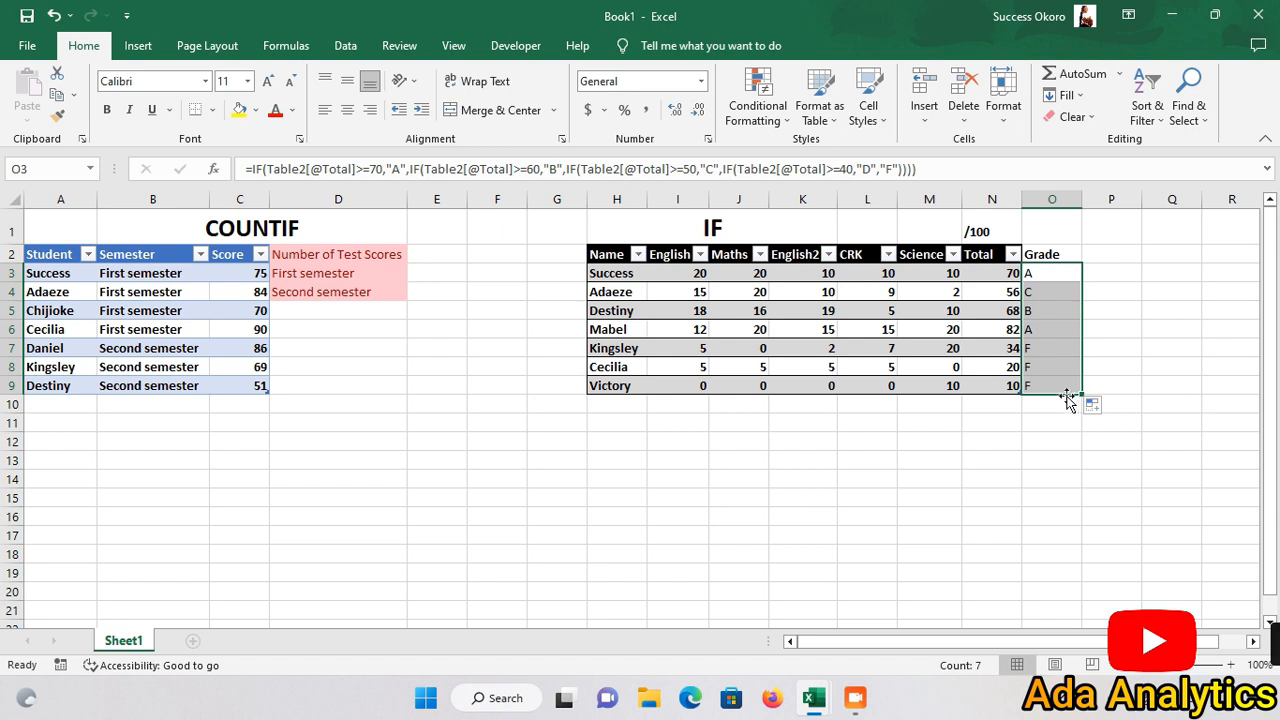
{"action": "left_click", "coordinate": [1041, 274]}
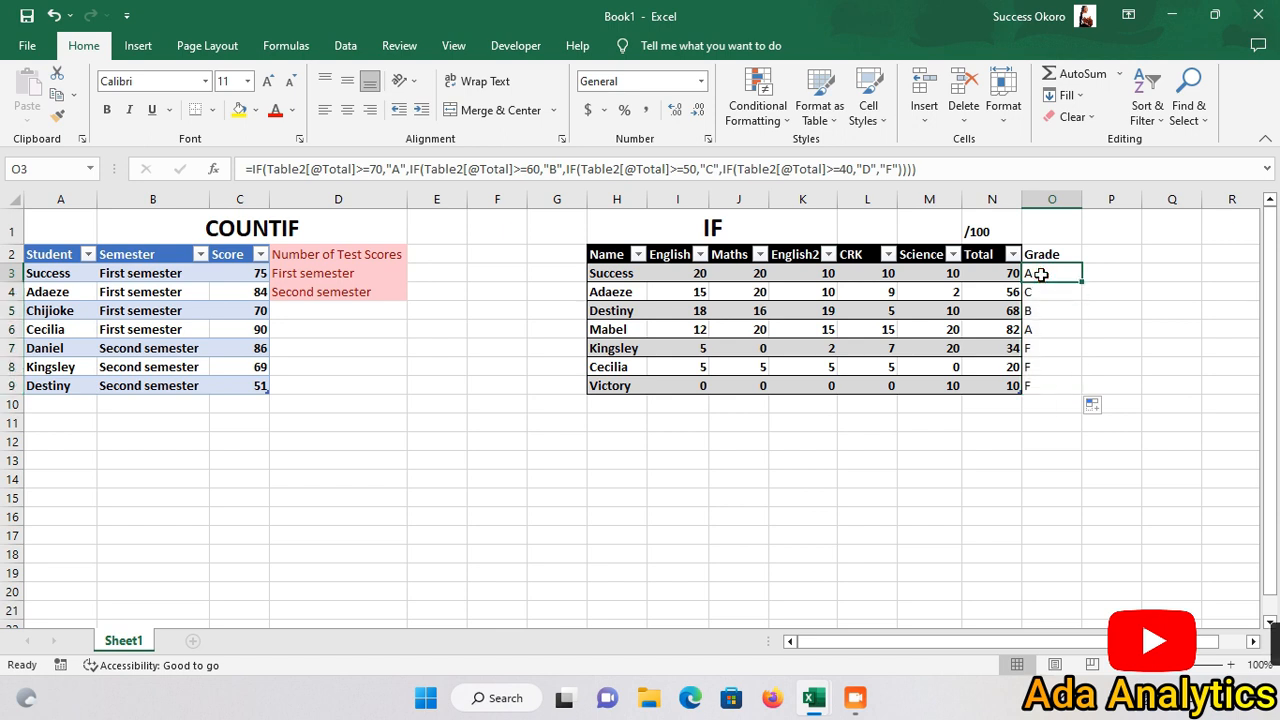
{"action": "left_click", "coordinate": [1050, 292]}
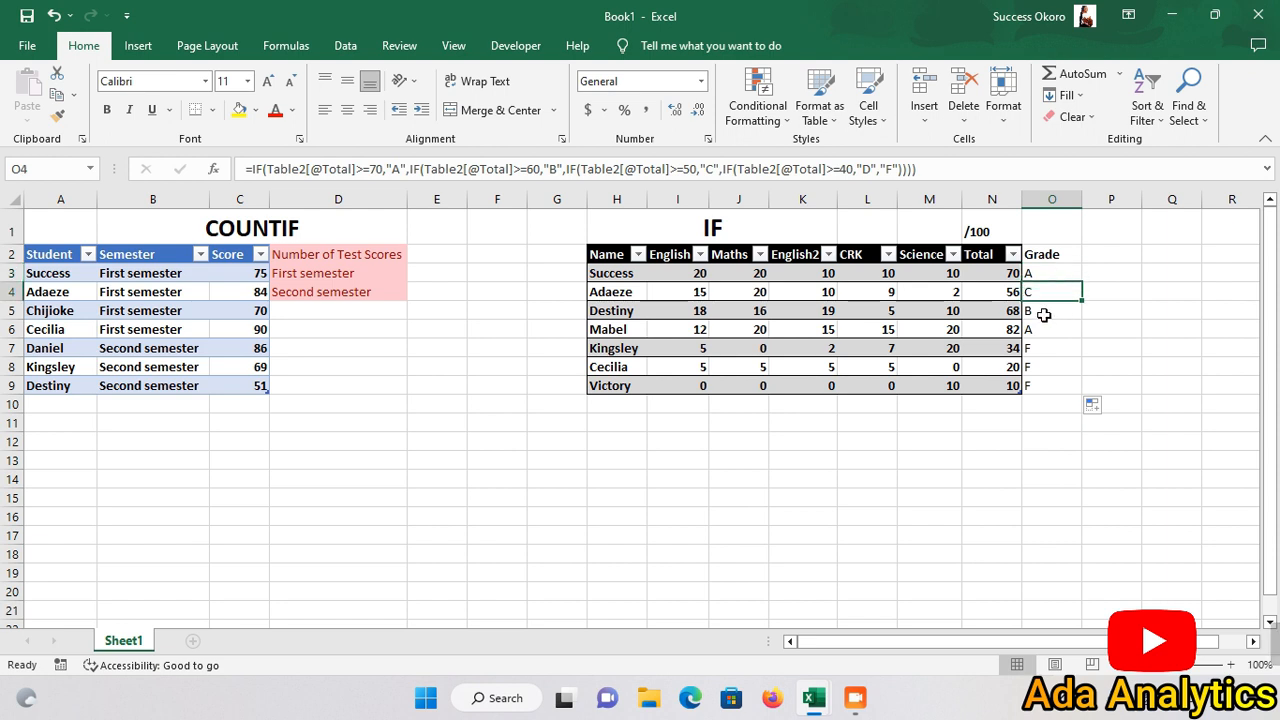
{"action": "left_click", "coordinate": [1043, 315]}
{"action": "left_click", "coordinate": [1043, 345]}
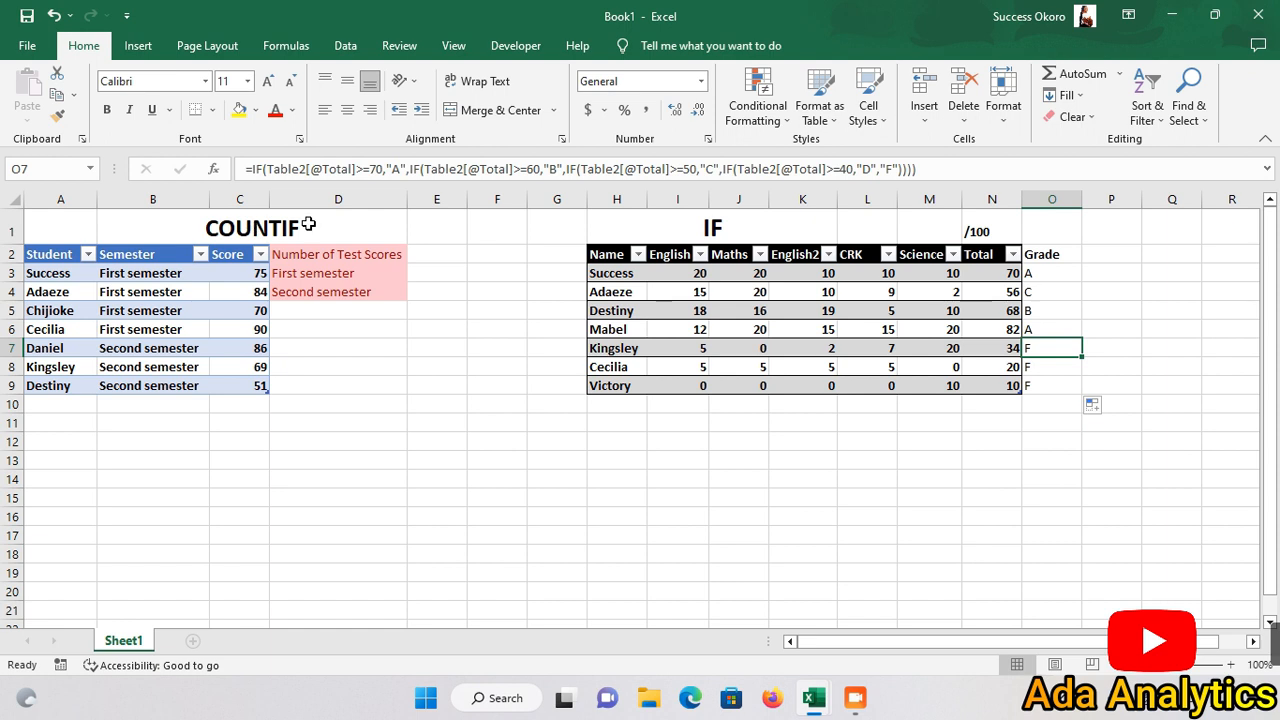
Enter a COUNTIF in E3 using Table1's Semester column as range and D3 as criteria, and fill it down to E4
{"action": "left_click", "coordinate": [427, 273]}
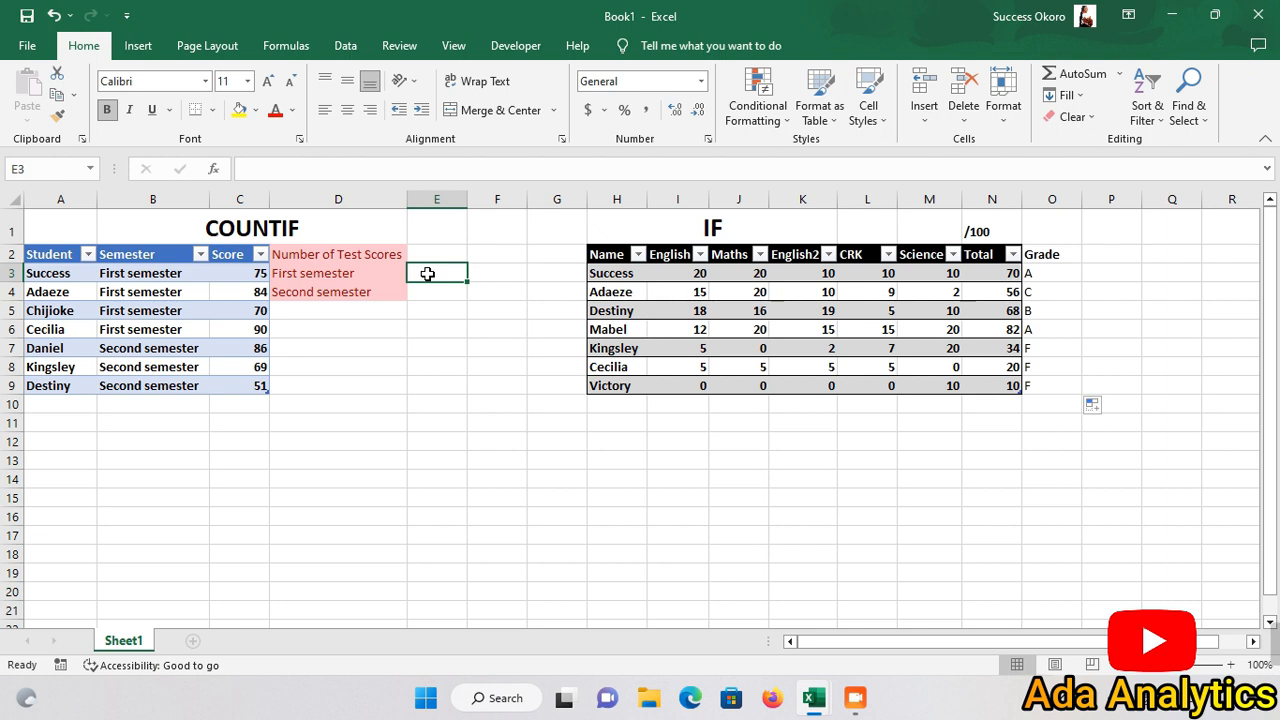
{"action": "type", "text": "=COUNTIF("}
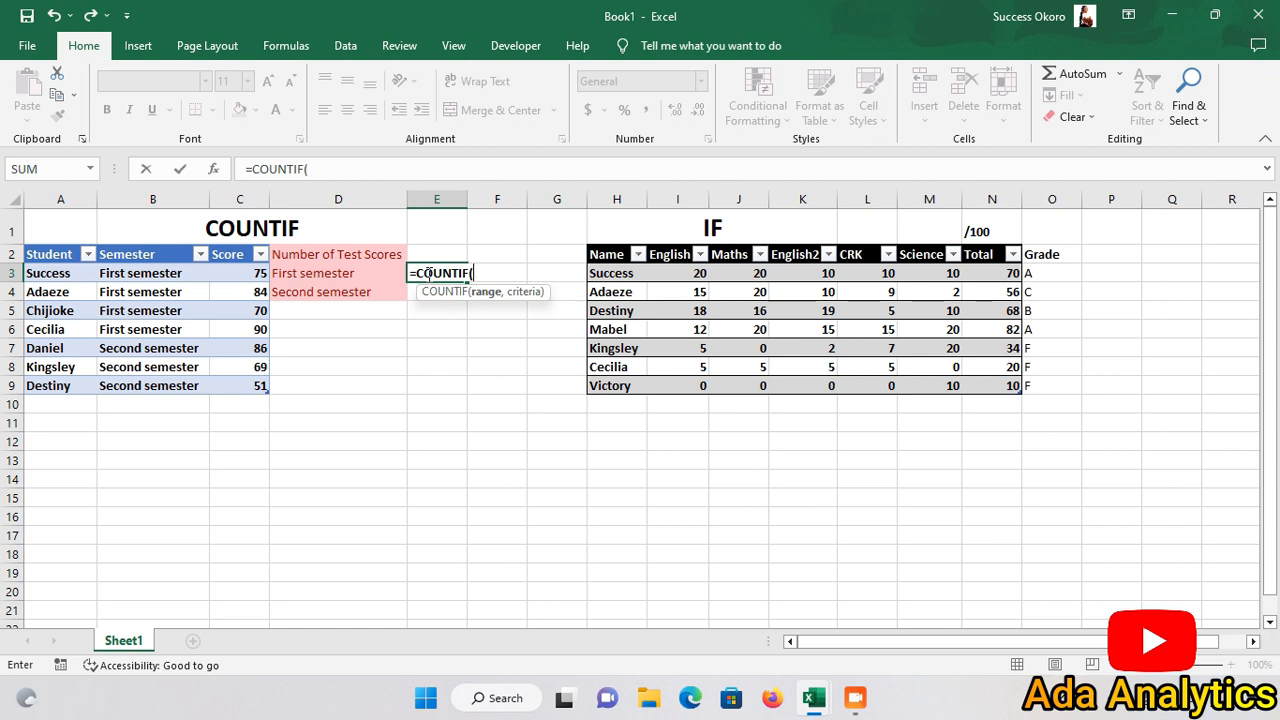
{"action": "left_click_drag", "start_coordinate": [136, 273], "coordinate": [146, 378]}
{"action": "type", "text": ","}
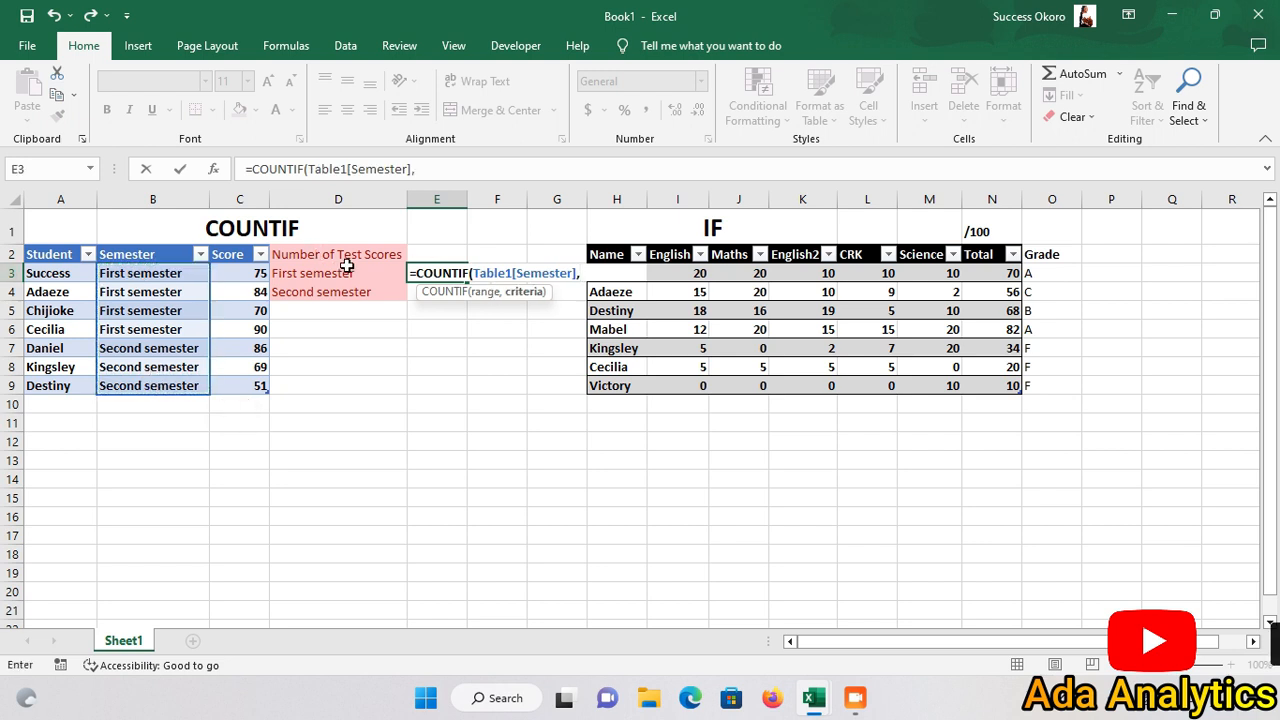
{"action": "left_click", "coordinate": [358, 279]}
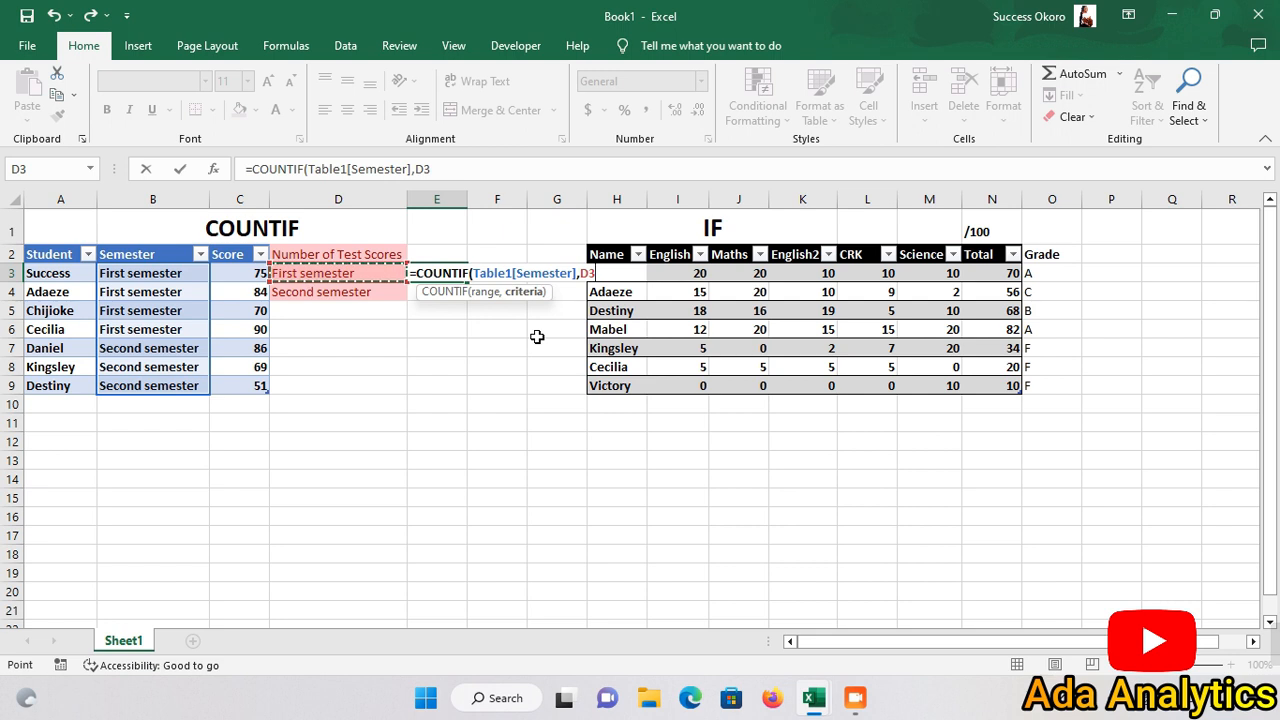
{"action": "type", "text": ")"}
{"action": "key", "text": "Return"}
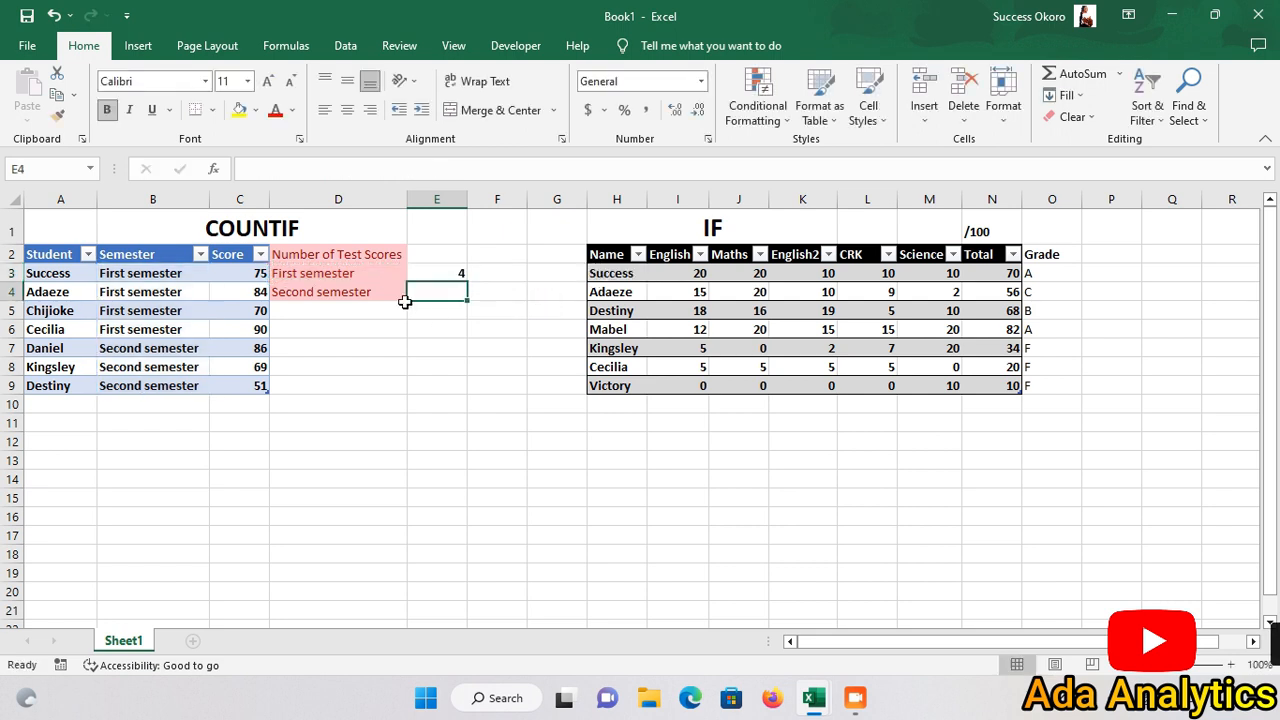
{"action": "left_click", "coordinate": [433, 276]}
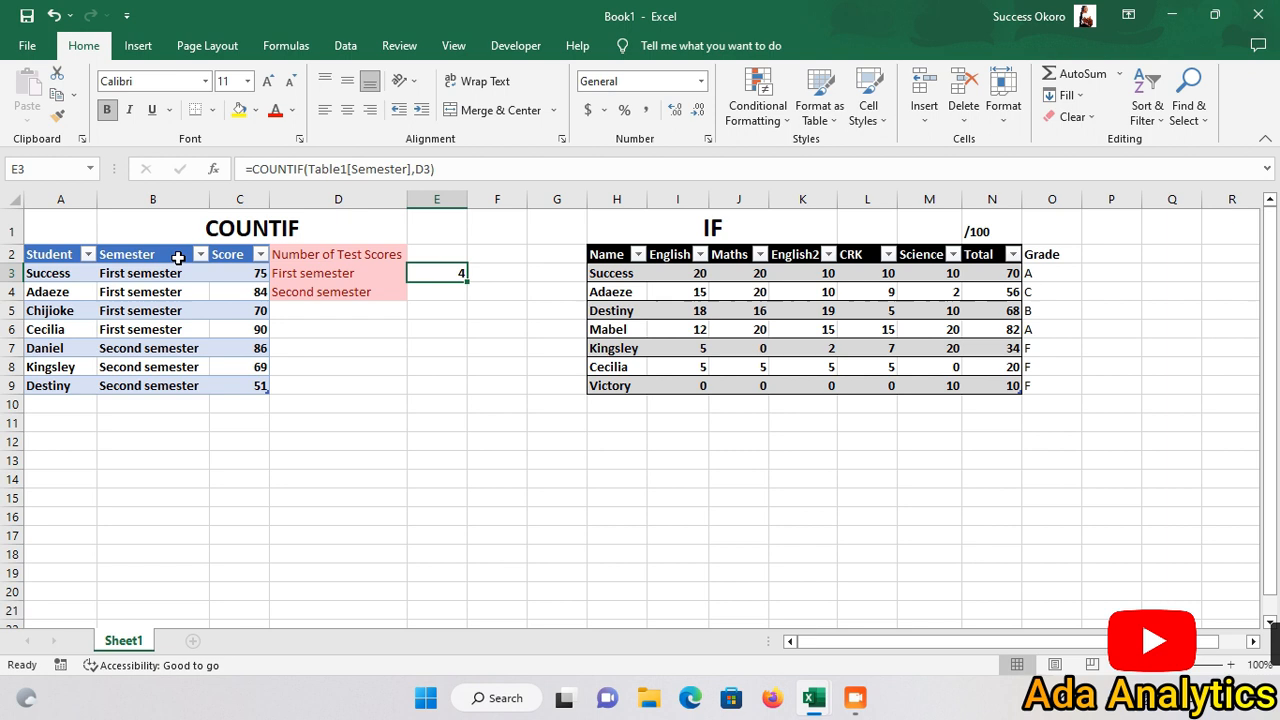
{"action": "left_click_drag", "start_coordinate": [465, 284], "coordinate": [468, 301]}
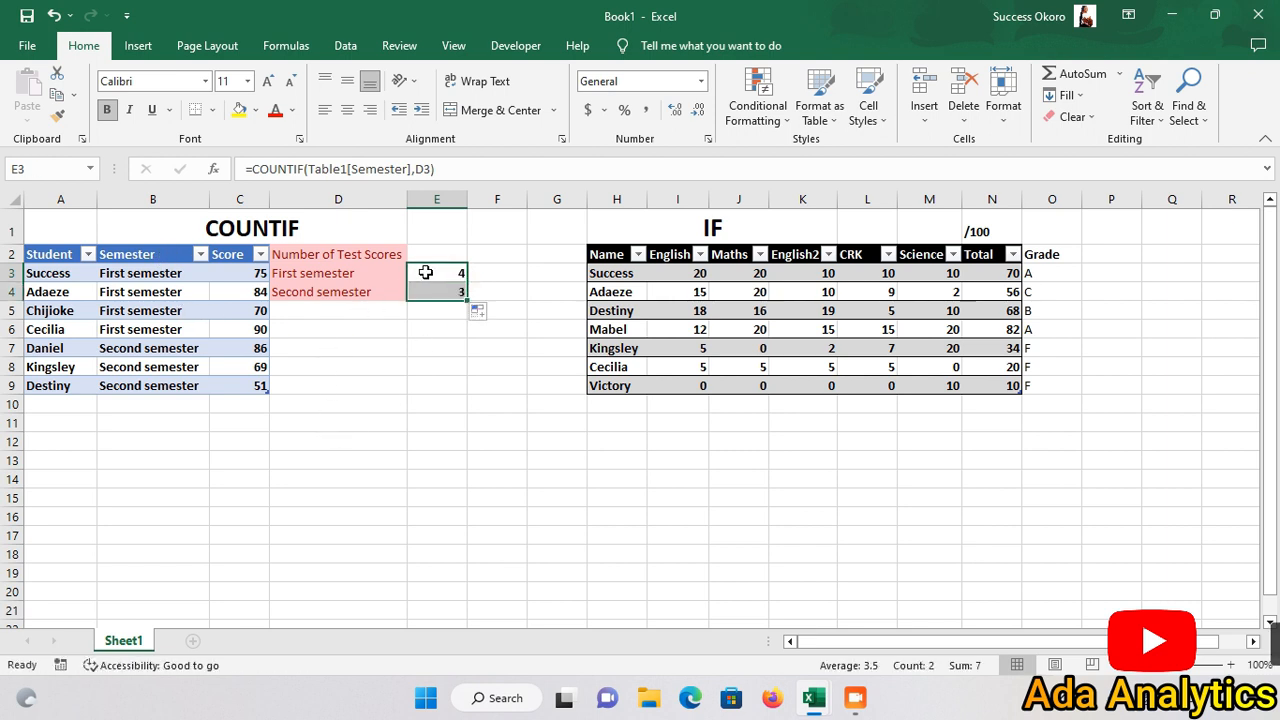
Start a COUNTIF formula in D6 with the Semester column as its range
{"action": "left_click", "coordinate": [368, 335]}
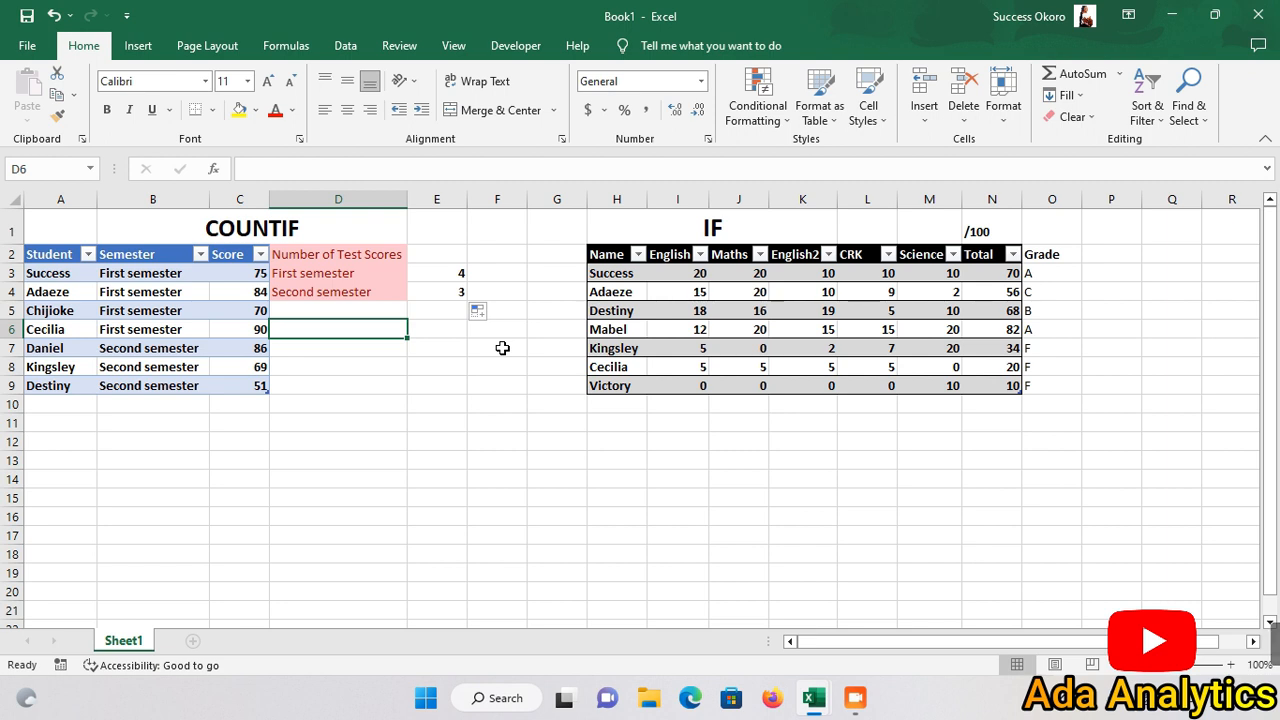
{"action": "type", "text": "="}
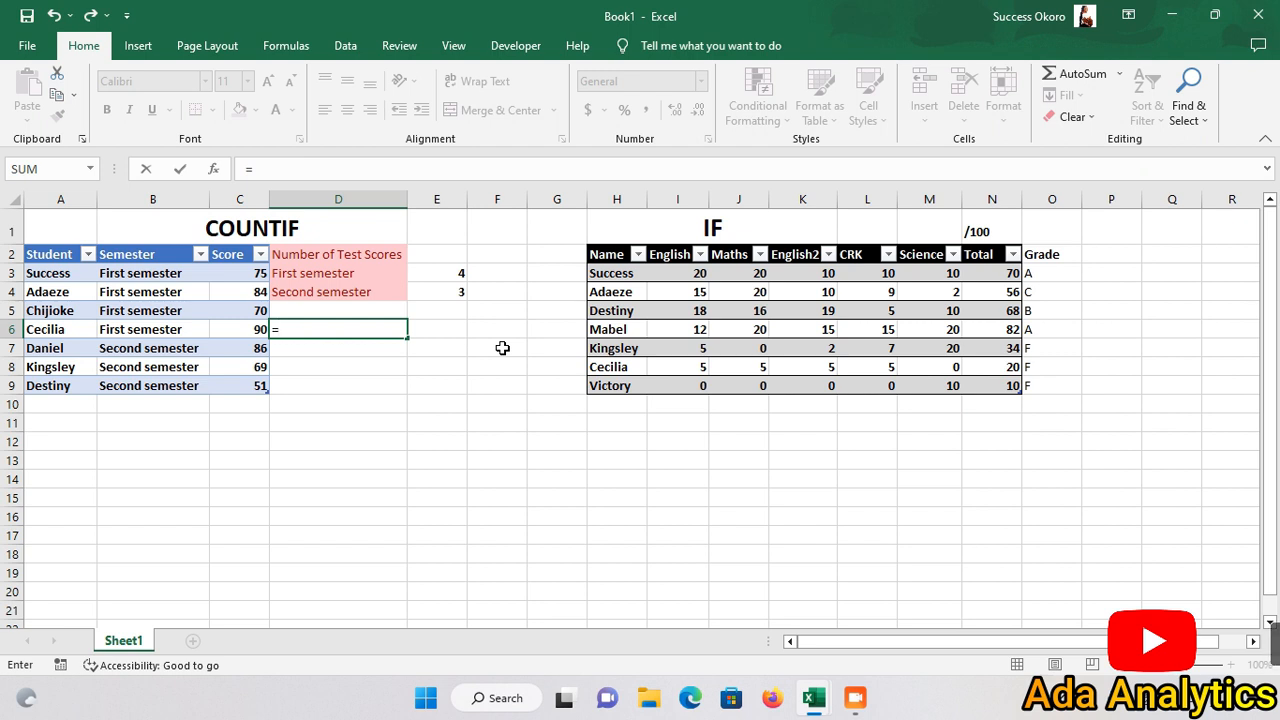
{"action": "type", "text": "COUNTIF("}
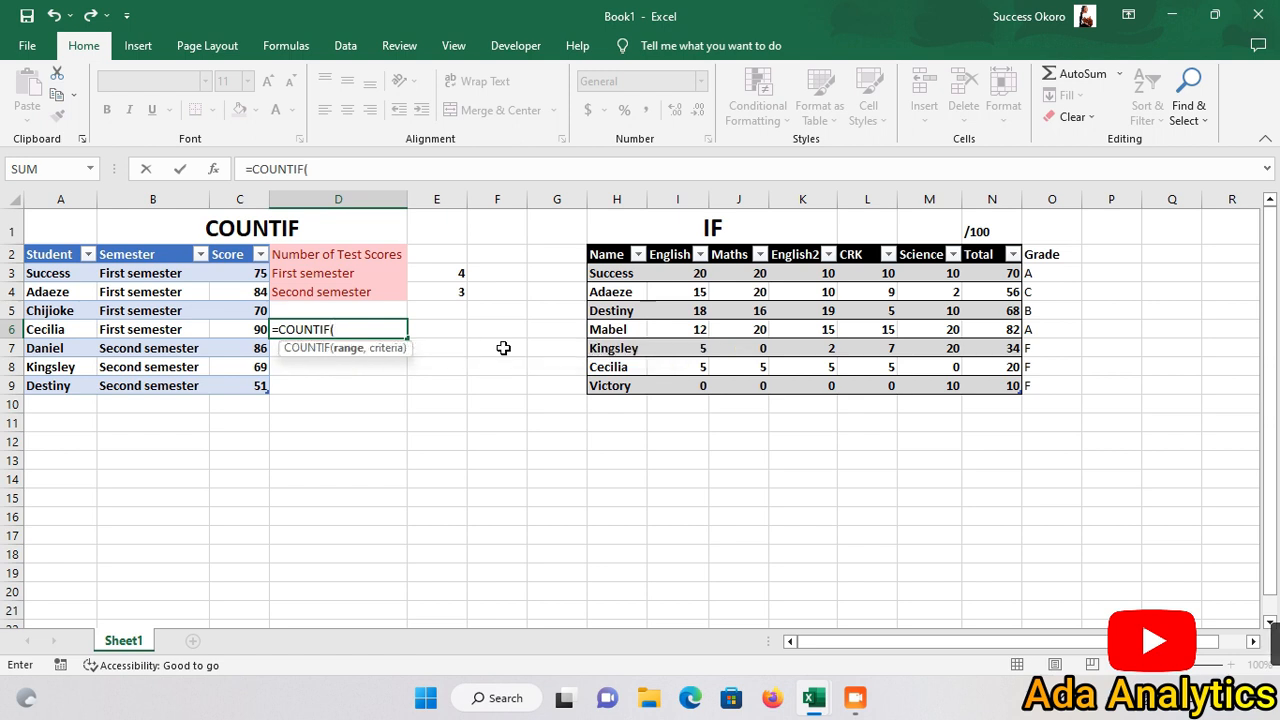
{"action": "left_click_drag", "start_coordinate": [152, 273], "coordinate": [143, 375]}
{"action": "type", "text": ","}
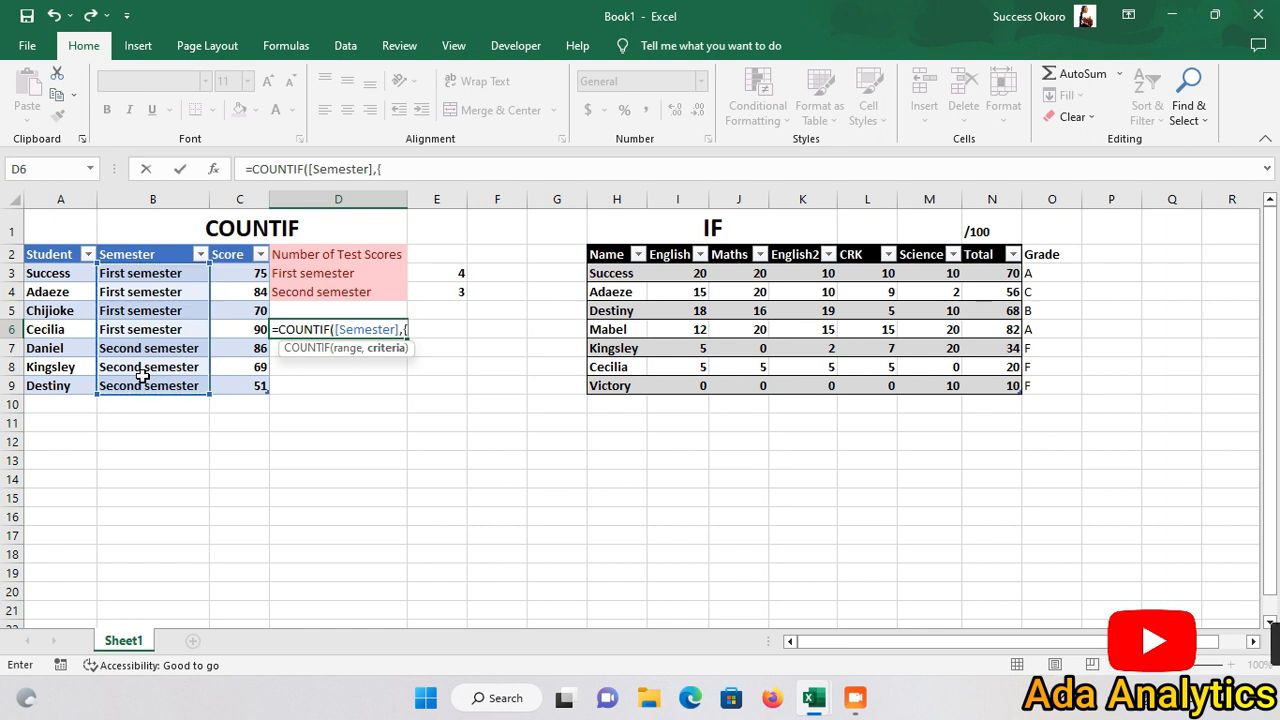
Give the D6 COUNTIF an array of criteria containing "First semester" and "Second semester"
{"action": "type", "text": "{\"Fis"}
{"action": "key", "text": "BackSpace"}
{"action": "type", "text": "rst semester"}
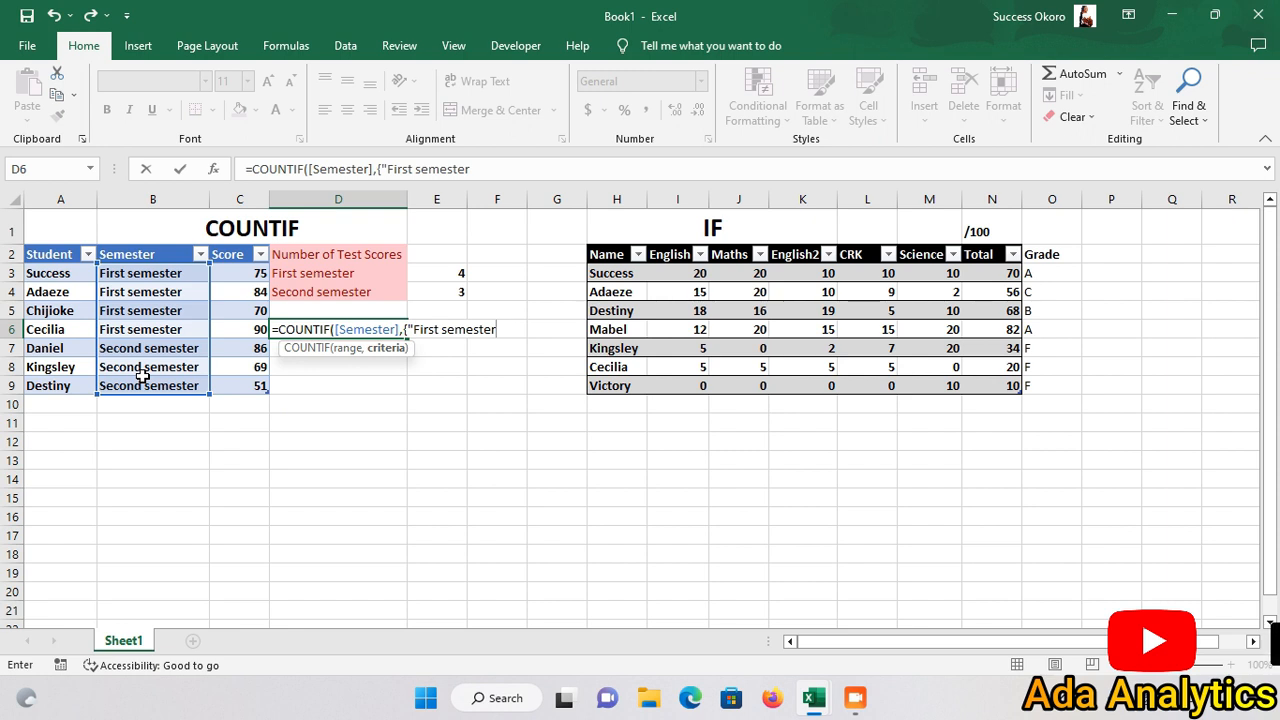
{"action": "type", "text": "\",\"Seco"}
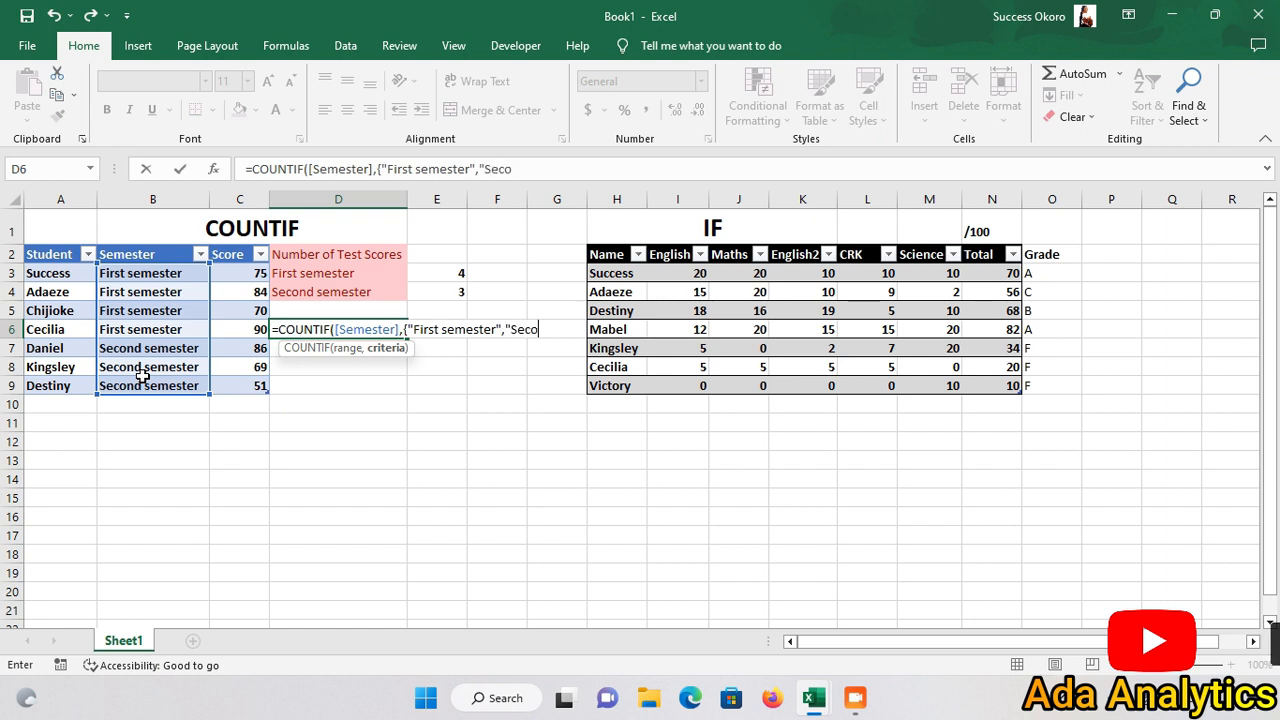
{"action": "type", "text": "nd semester"}
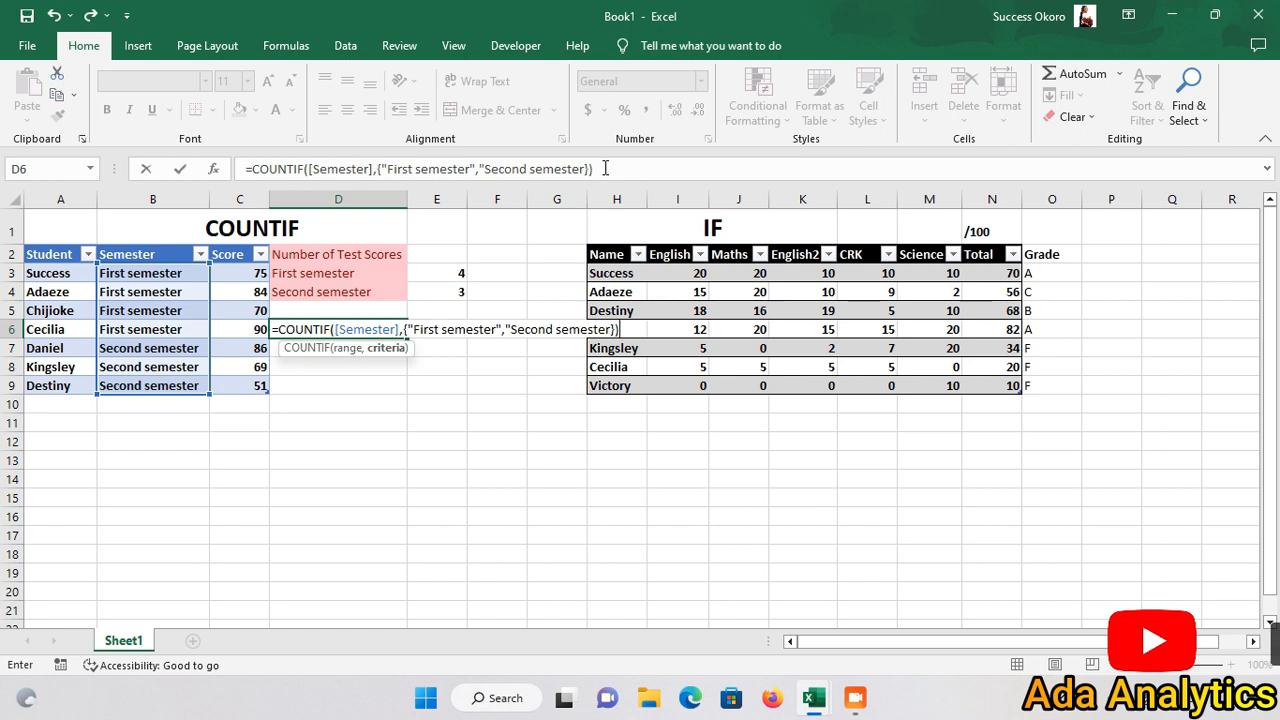
Add the missing closing quotation mark after Second semester in the D6 formula and commit it
{"action": "key", "text": "Return"}
{"action": "left_click", "coordinate": [612, 450]}
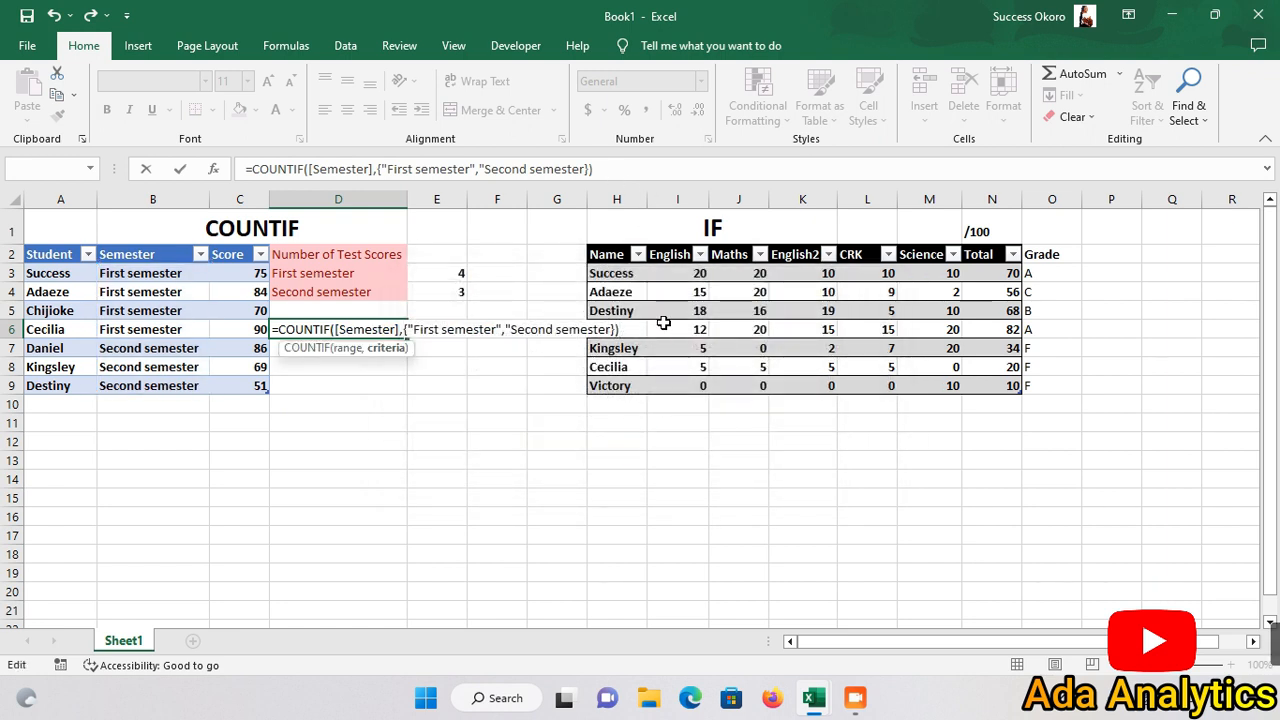
{"action": "left_click", "coordinate": [607, 328]}
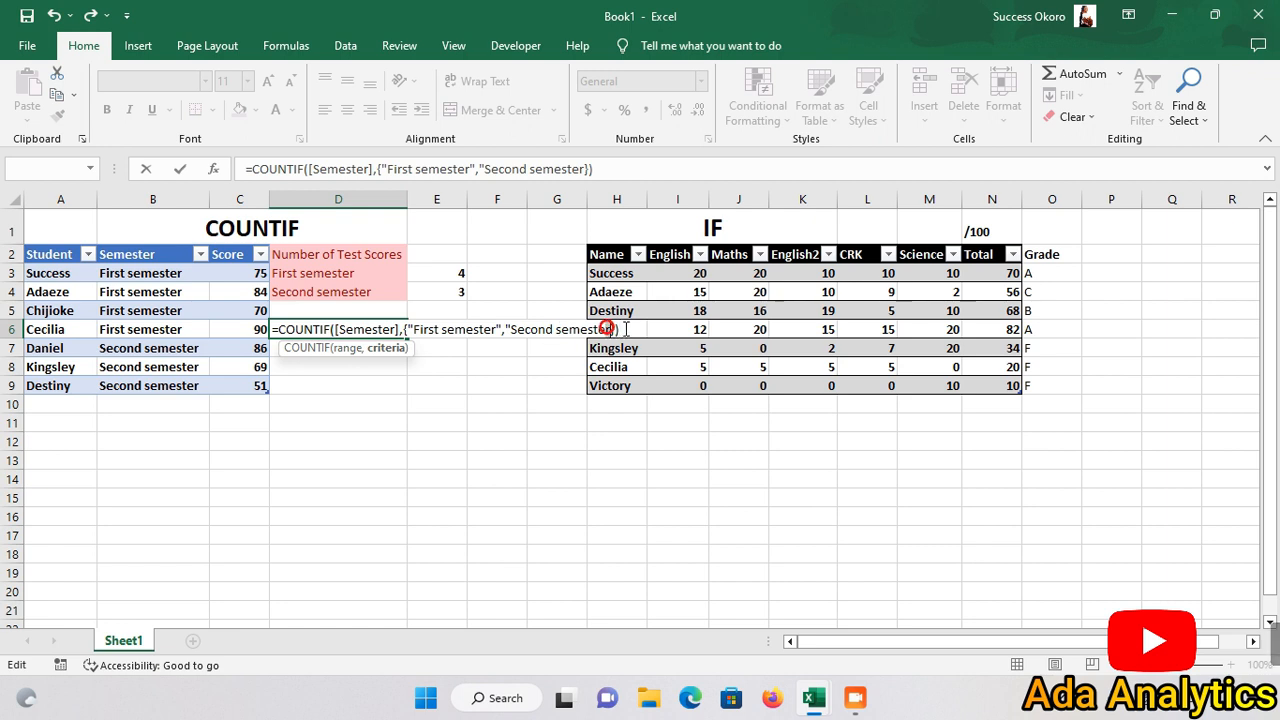
{"action": "left_click", "coordinate": [609, 328]}
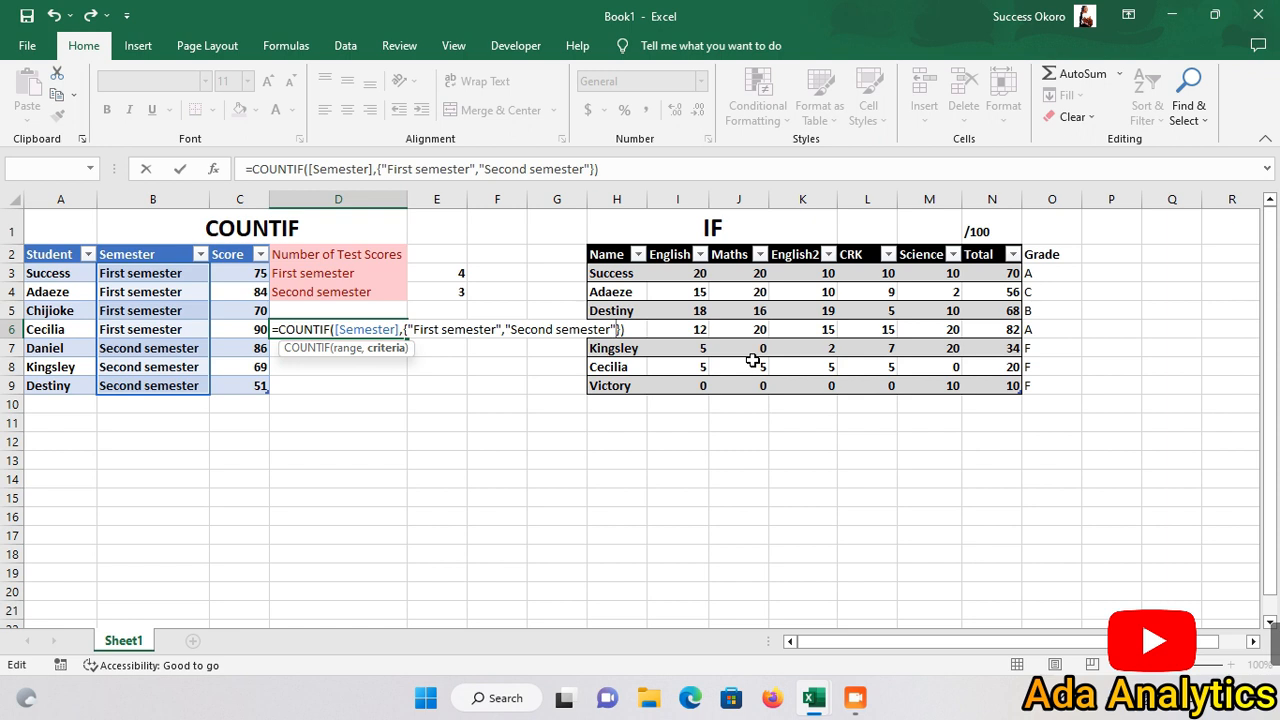
{"action": "key", "text": "Return"}
Wrap the COUNTIF formula in D6 in a SUM function so both semester counts are added together
{"action": "left_click", "coordinate": [396, 327]}
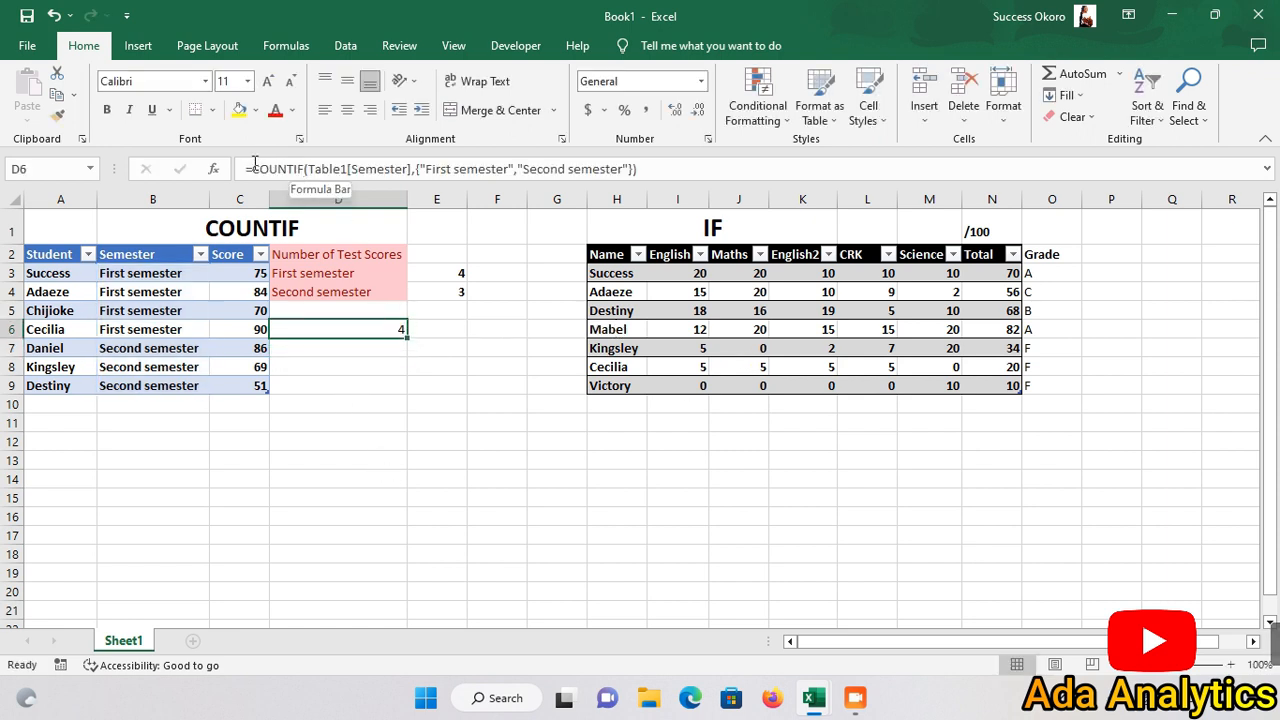
{"action": "left_click", "coordinate": [252, 168]}
{"action": "type", "text": "sum("}
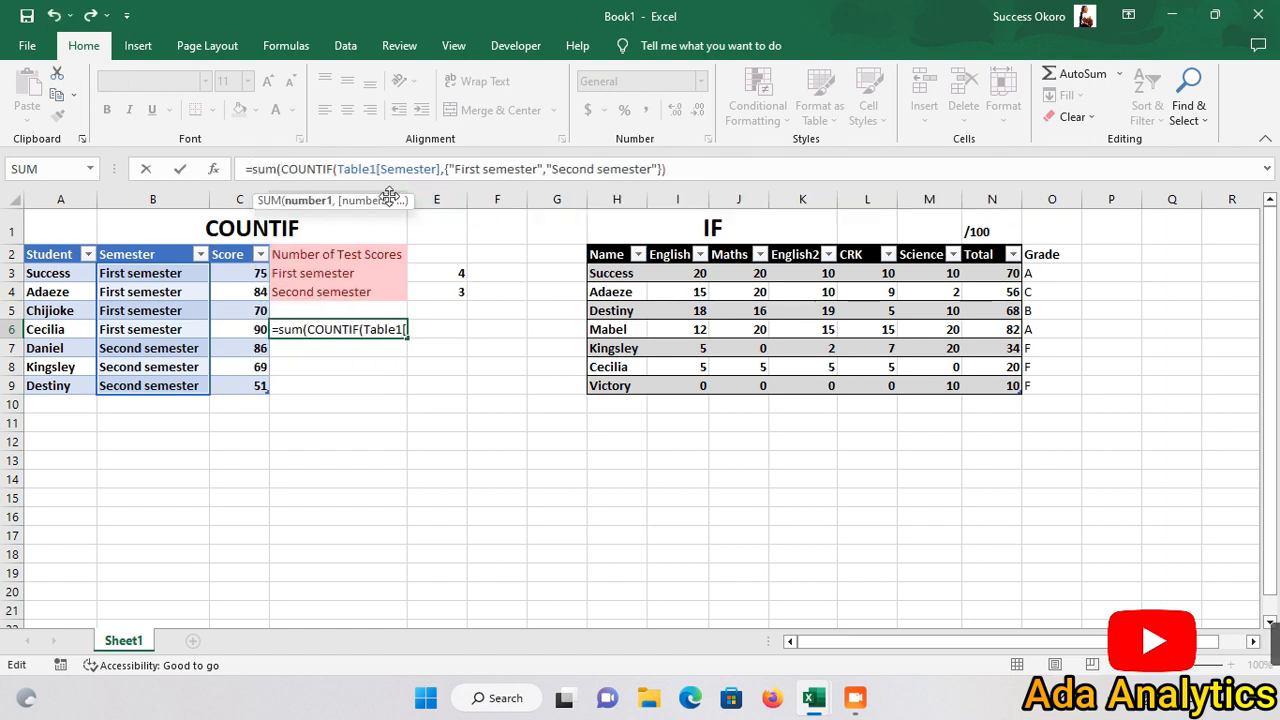
{"action": "left_click", "coordinate": [690, 169]}
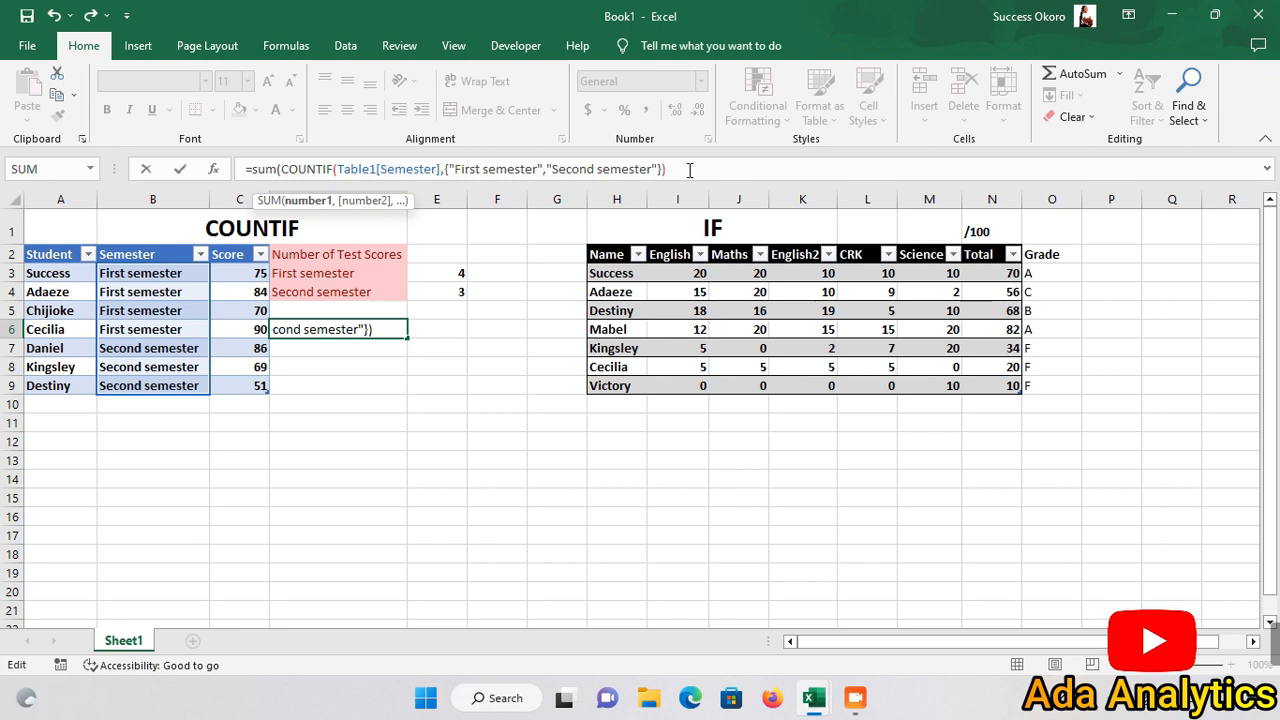
{"action": "type", "text": ")"}
{"action": "key", "text": "Return"}
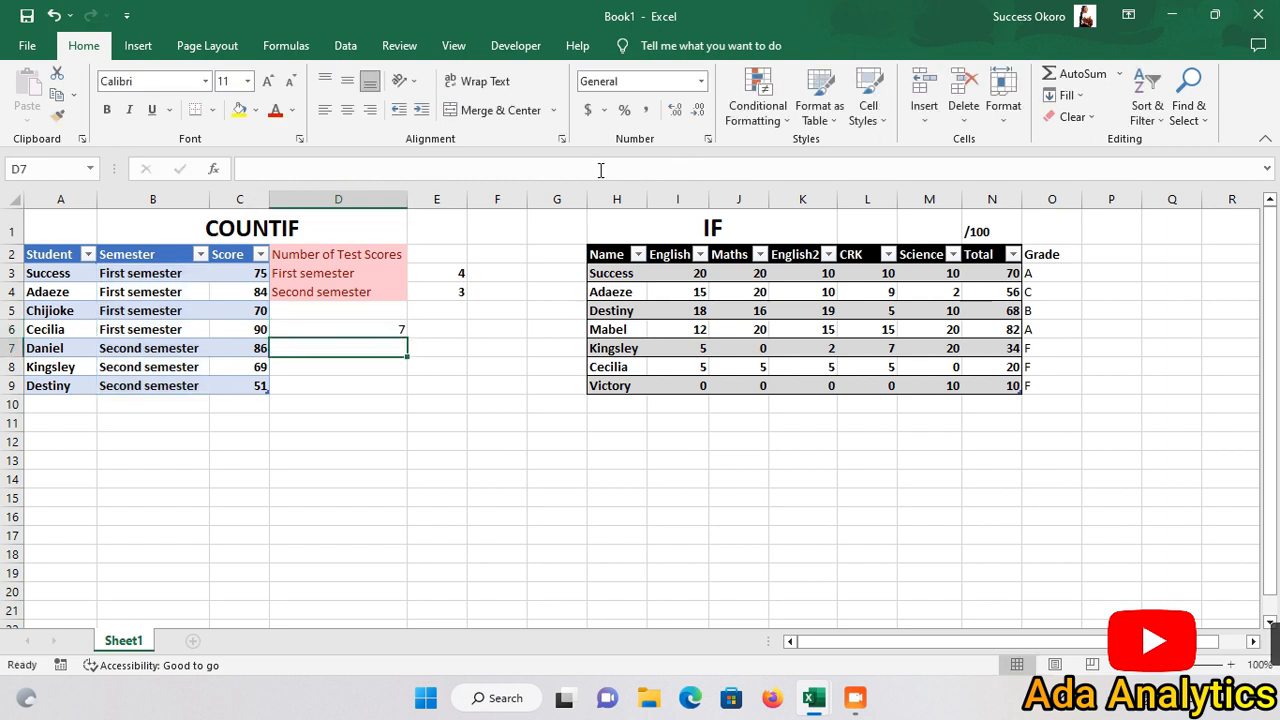
{"action": "left_click", "coordinate": [382, 325]}
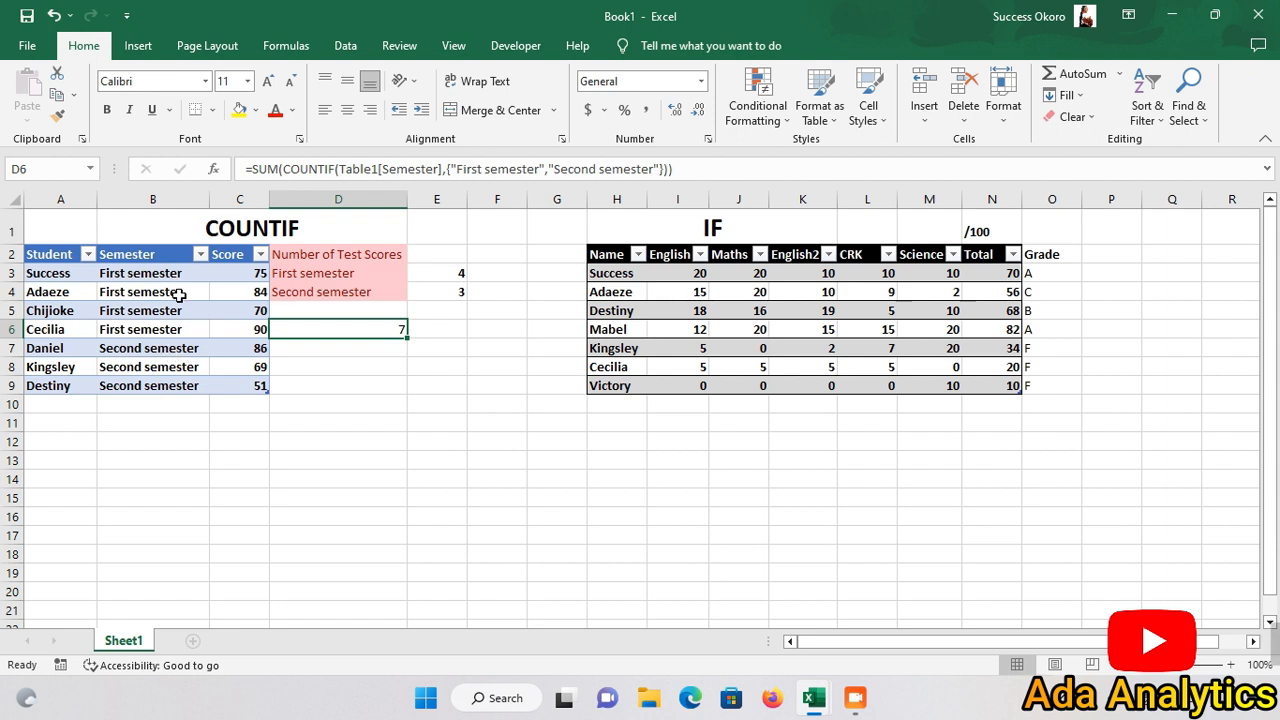
Enter the label "count function" in D10 and make it bold
{"action": "left_click", "coordinate": [337, 405]}
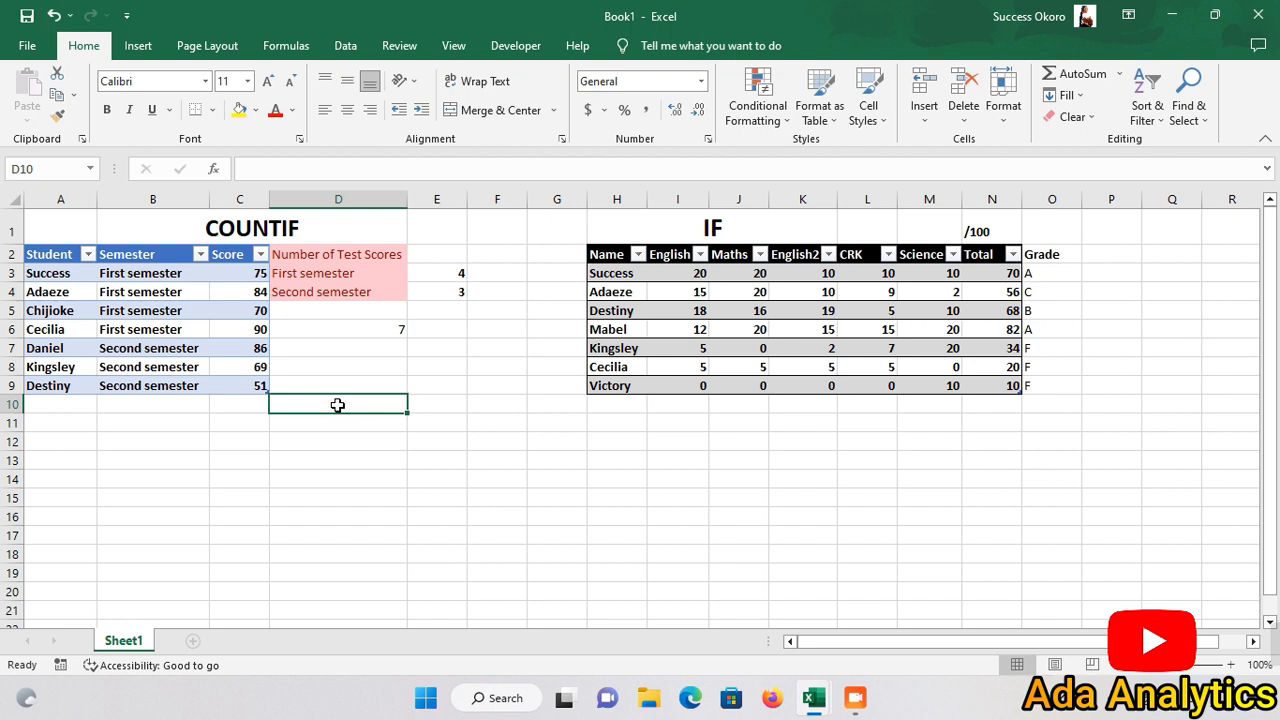
{"action": "type", "text": "count"}
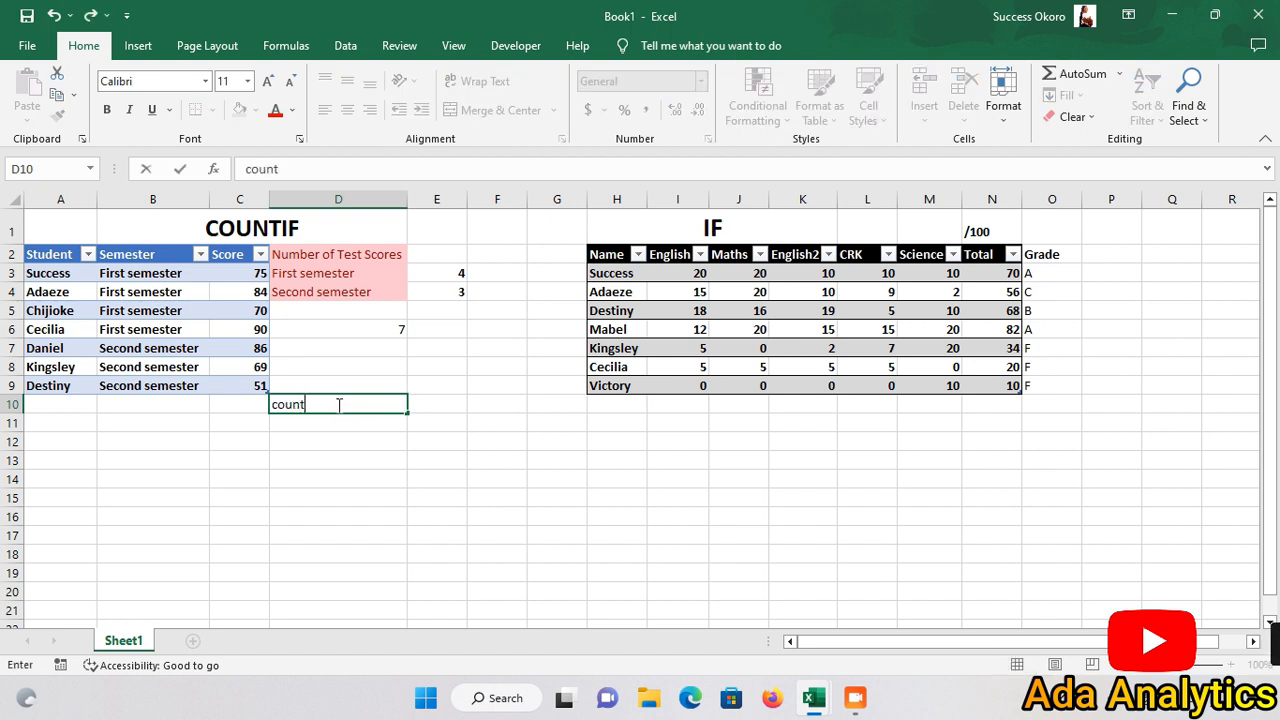
{"action": "type", "text": " function"}
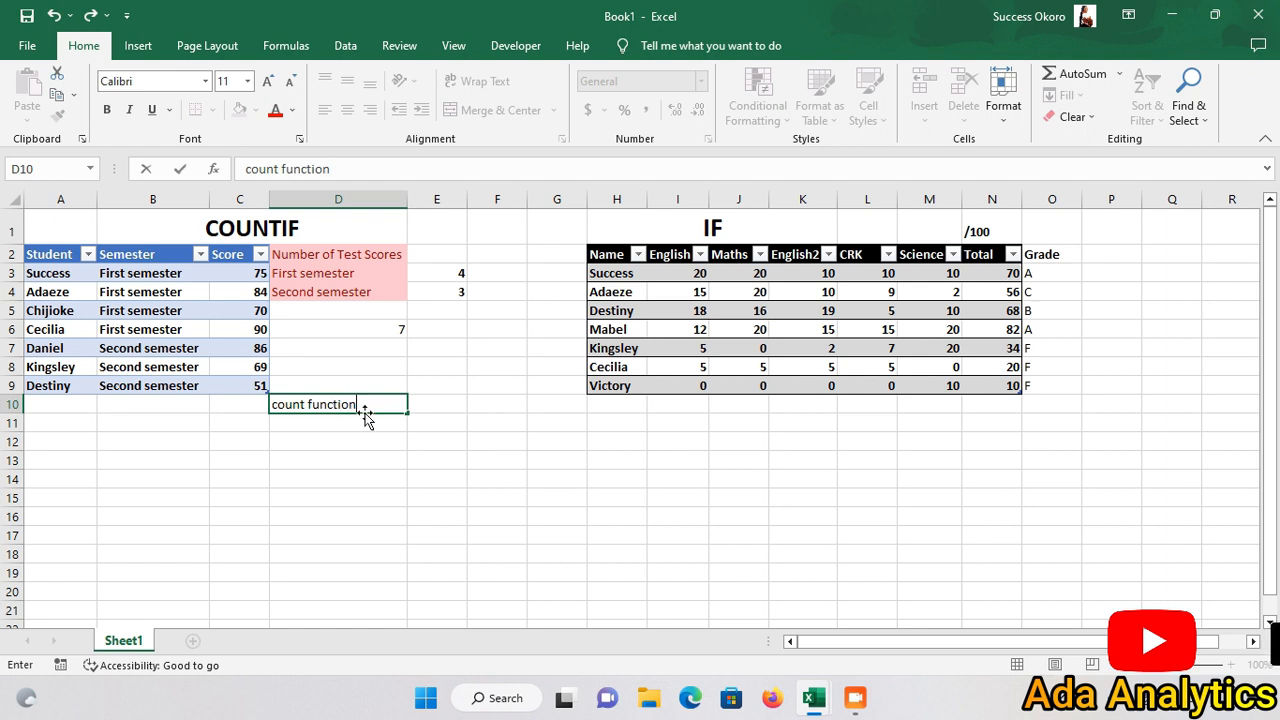
{"action": "left_click", "coordinate": [372, 421]}
{"action": "left_click", "coordinate": [379, 404]}
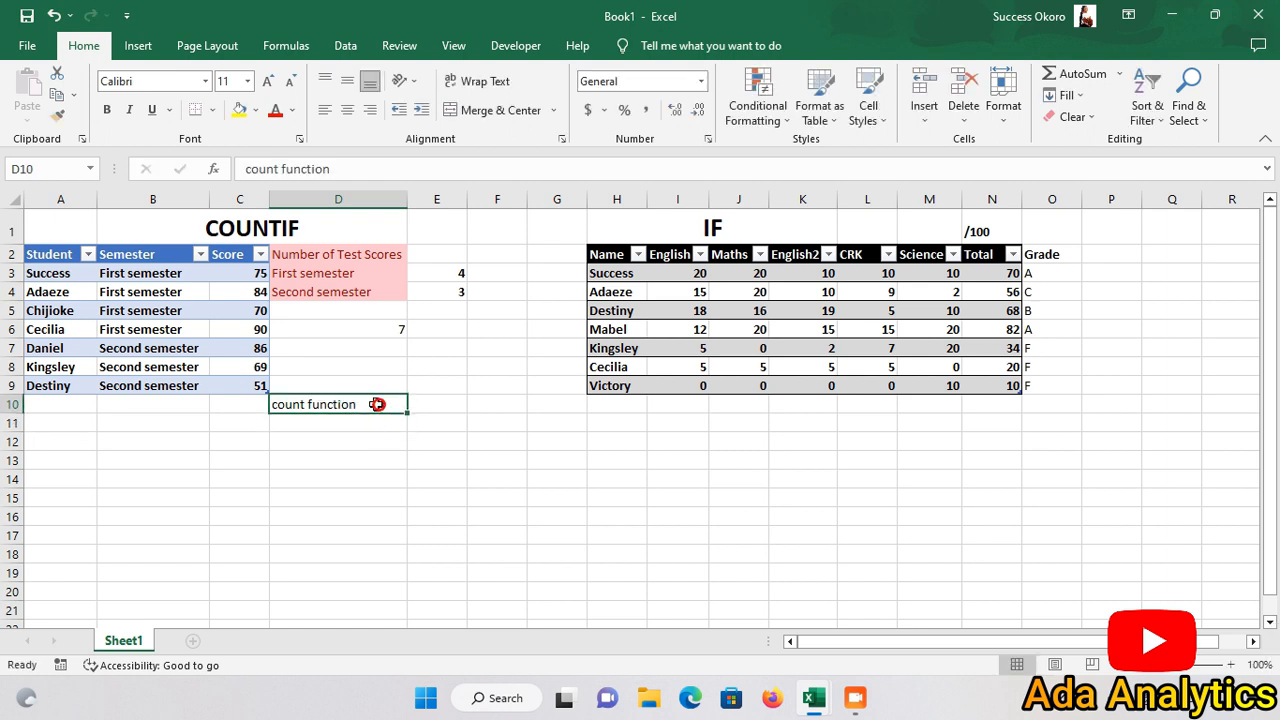
{"action": "key", "text": "ctrl+b"}
Enter a COUNT formula in E10 over the English through Science columns of Table2
{"action": "left_click", "coordinate": [443, 404]}
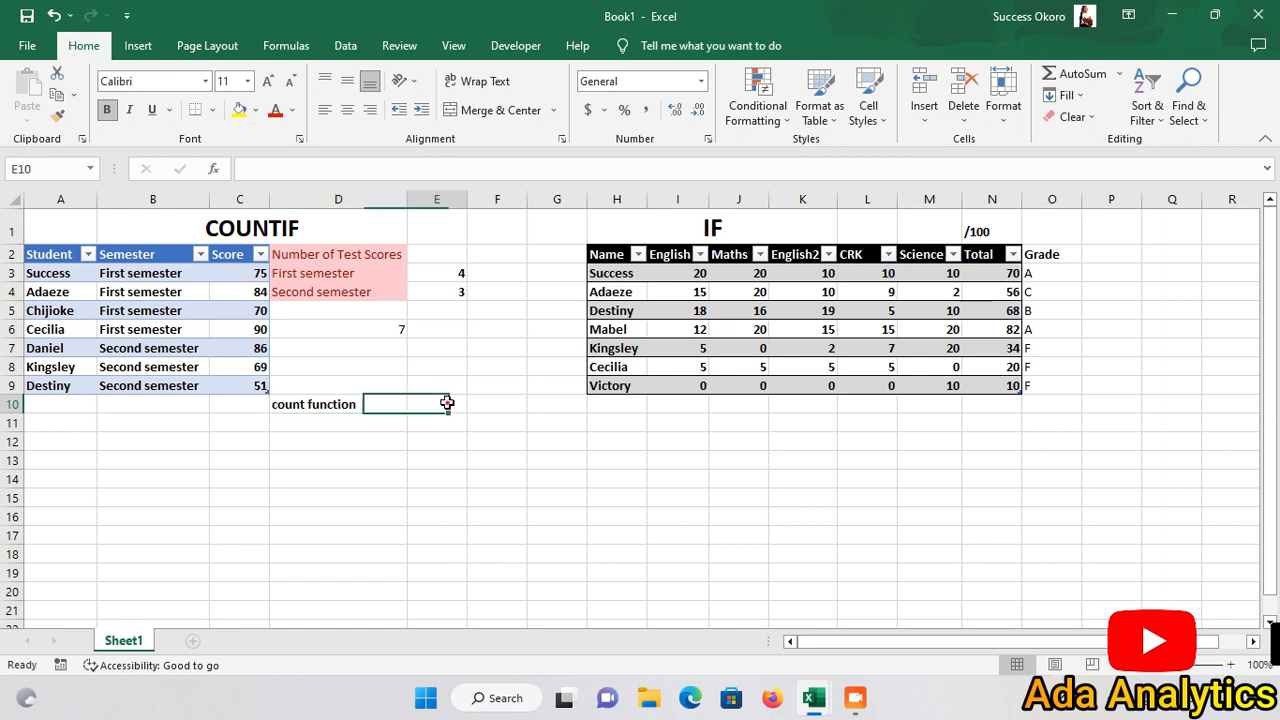
{"action": "type", "text": "="}
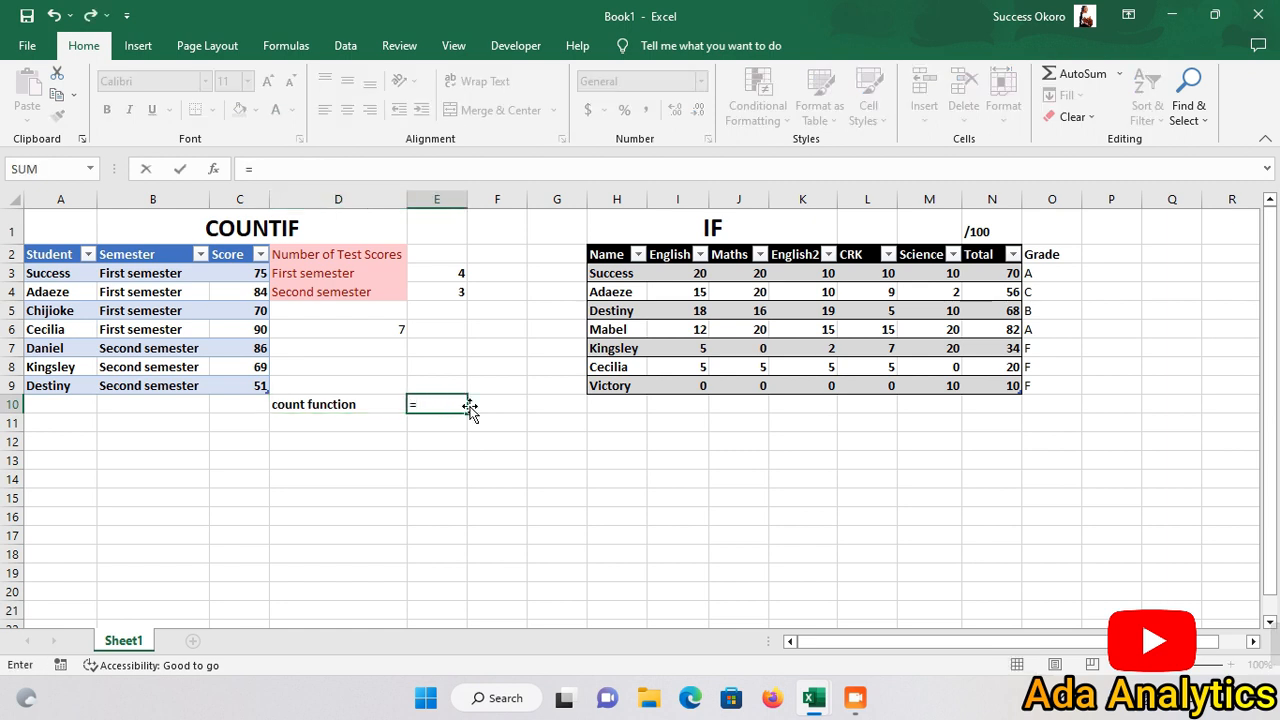
{"action": "type", "text": "count("}
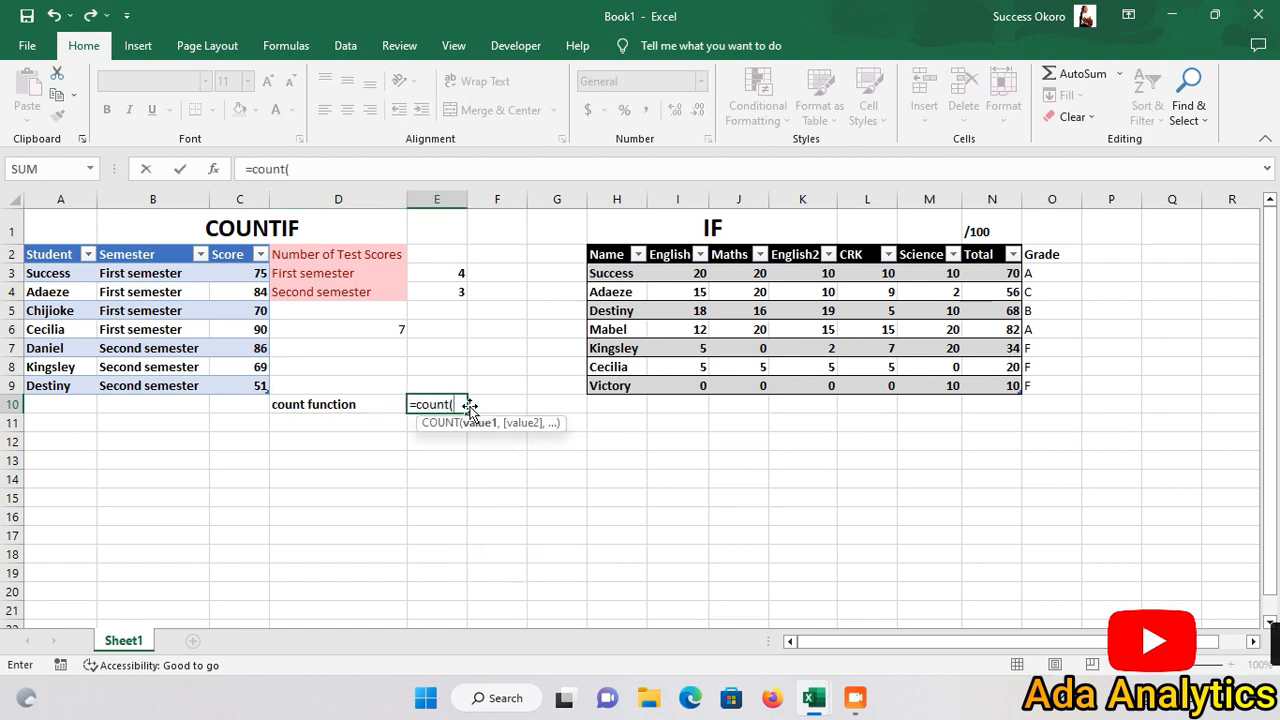
{"action": "left_click_drag", "start_coordinate": [688, 278], "coordinate": [940, 391]}
{"action": "type", "text": ")"}
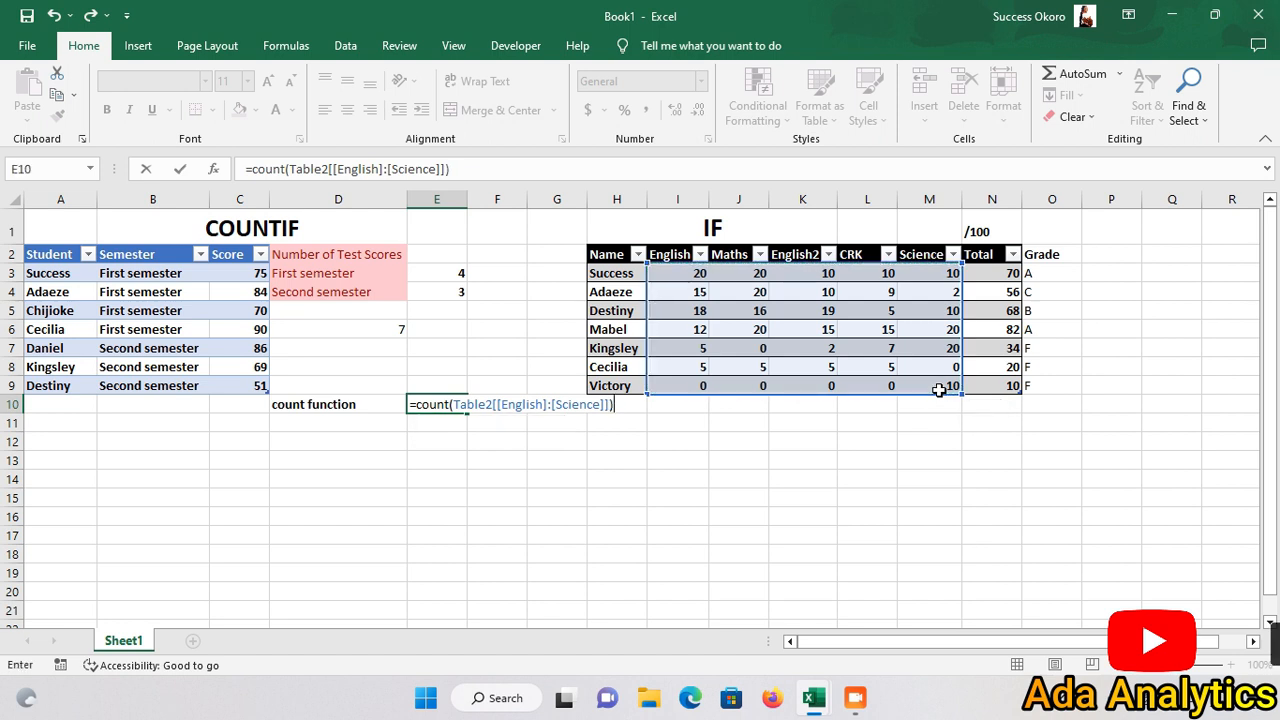
{"action": "key", "text": "Return"}
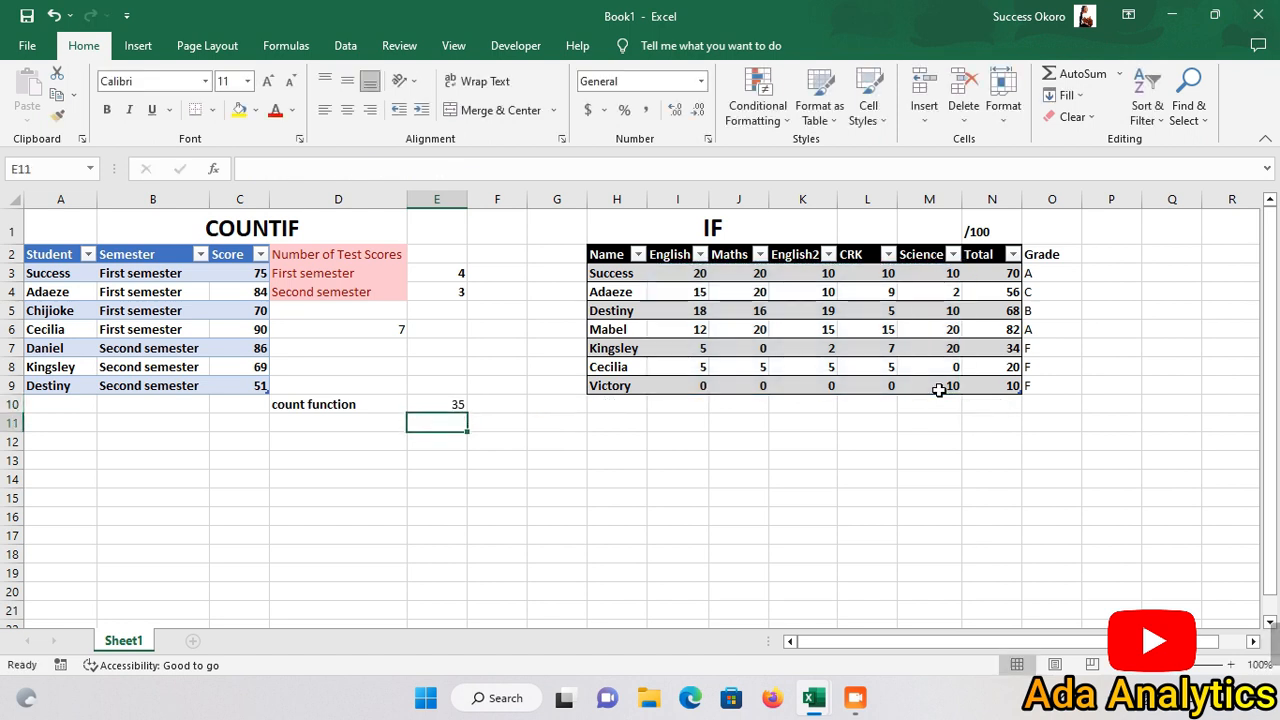